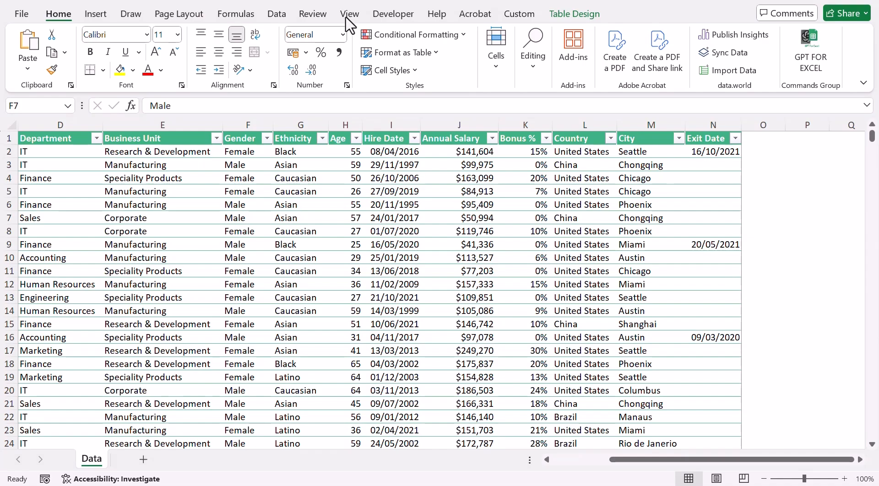
click(349, 14)
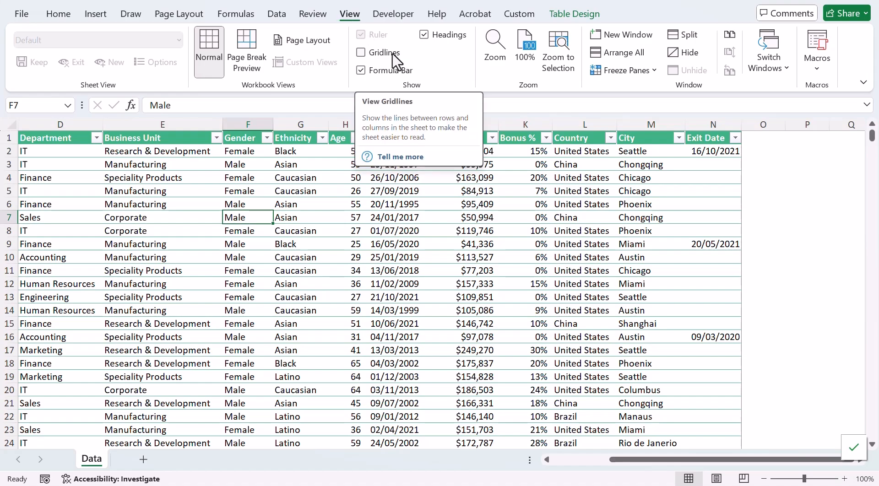
click(287, 204)
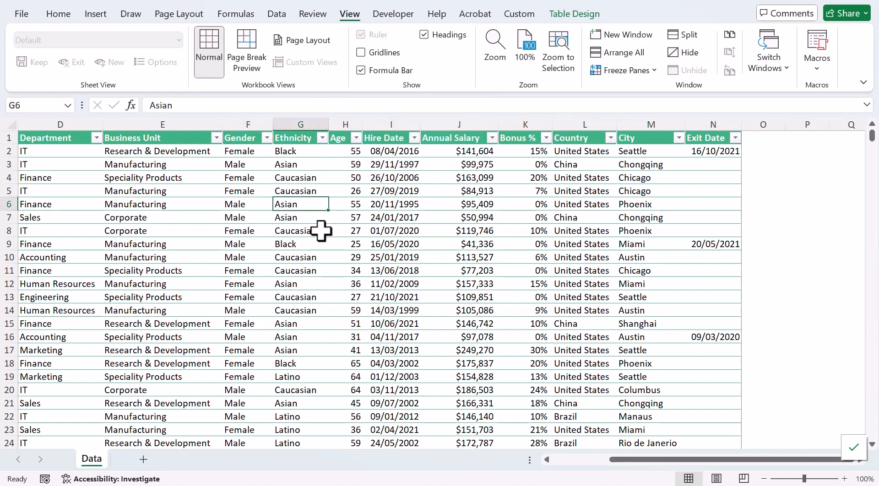
click(96, 14)
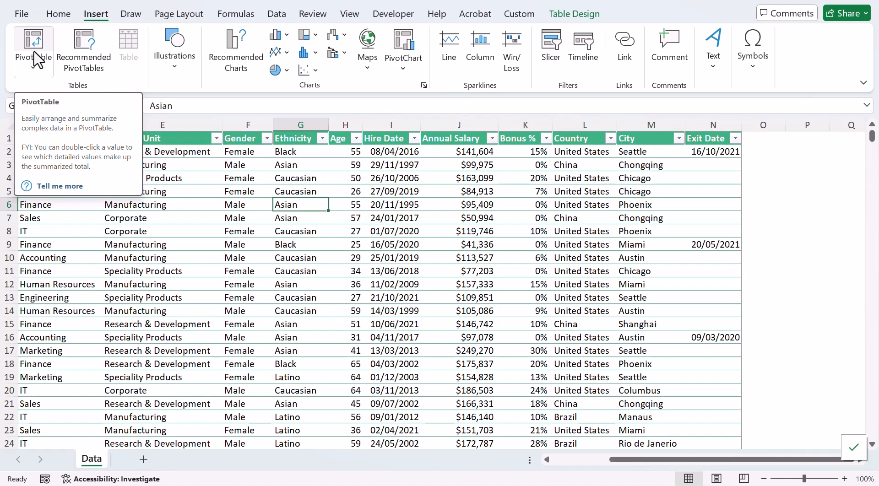
click(206, 244)
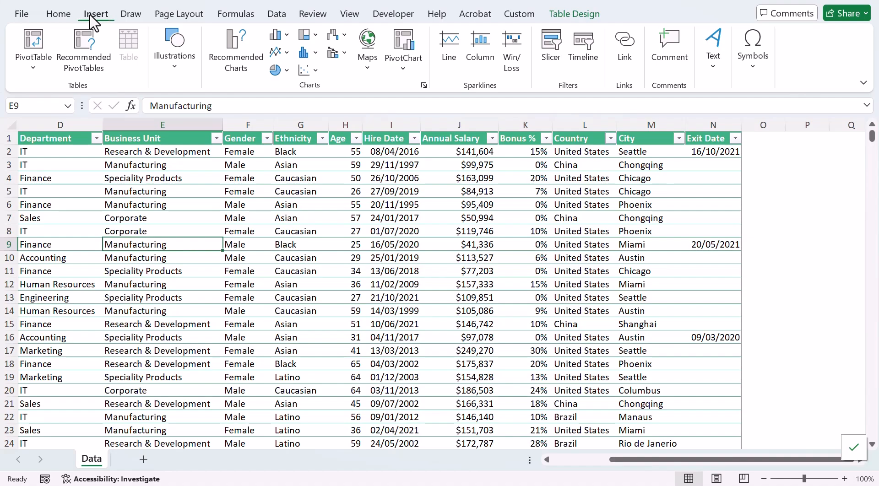
click(33, 68)
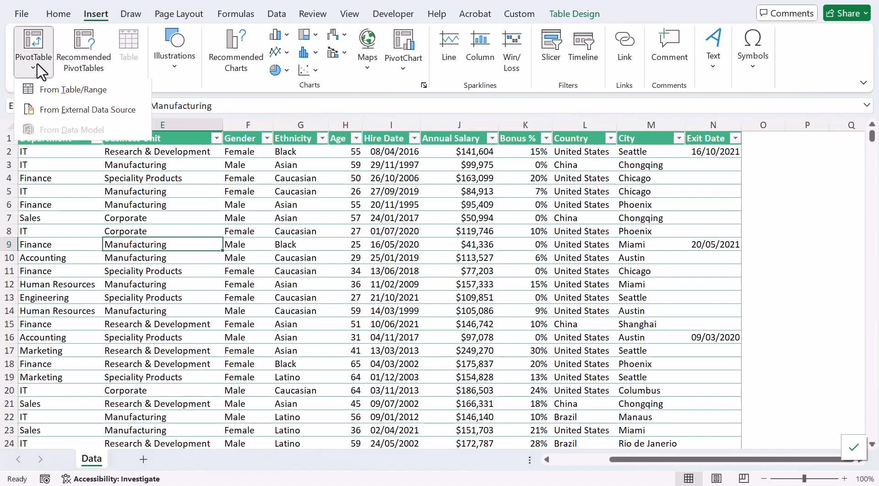
click(215, 197)
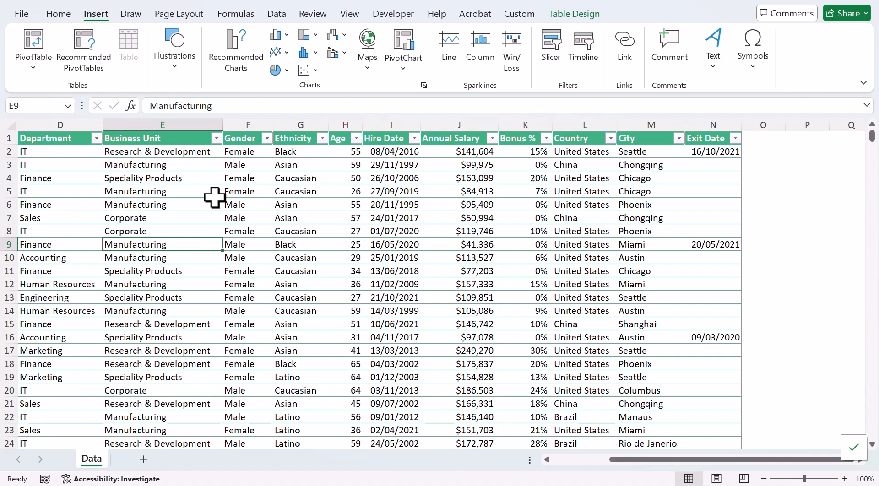
Step: Turn off the filter buttons in the employee table's header row on the Data sheet
click(298, 217)
click(270, 15)
click(457, 48)
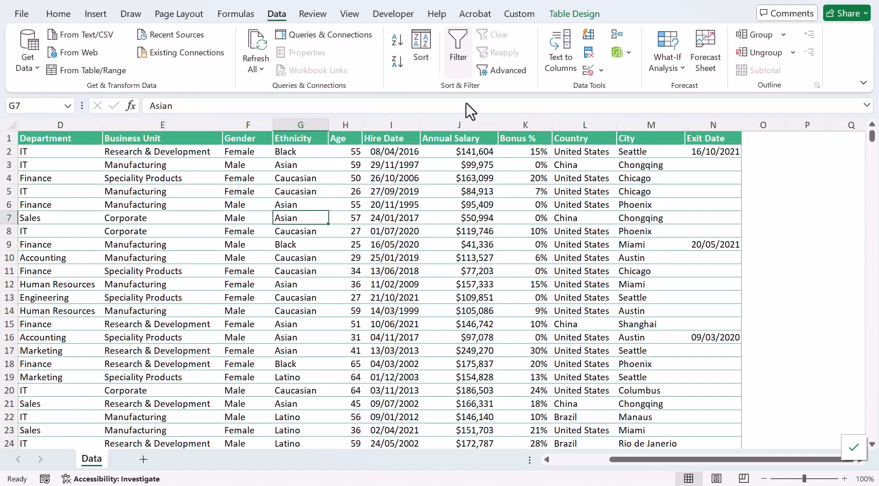
click(459, 191)
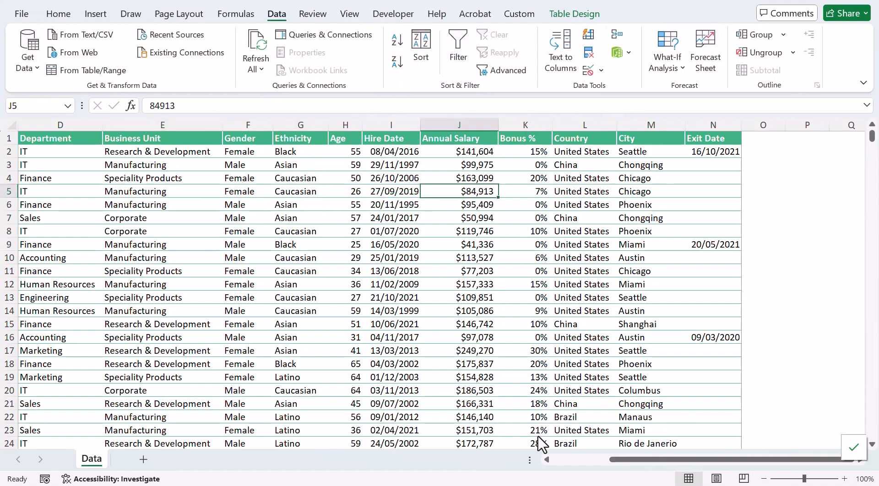
Step: Narrow the empty column O directly beside the employee table
click(532, 485)
click(784, 127)
click(786, 126)
drag(784, 125, 762, 127)
Step: Add a new worksheet and name it Pivot
click(143, 459)
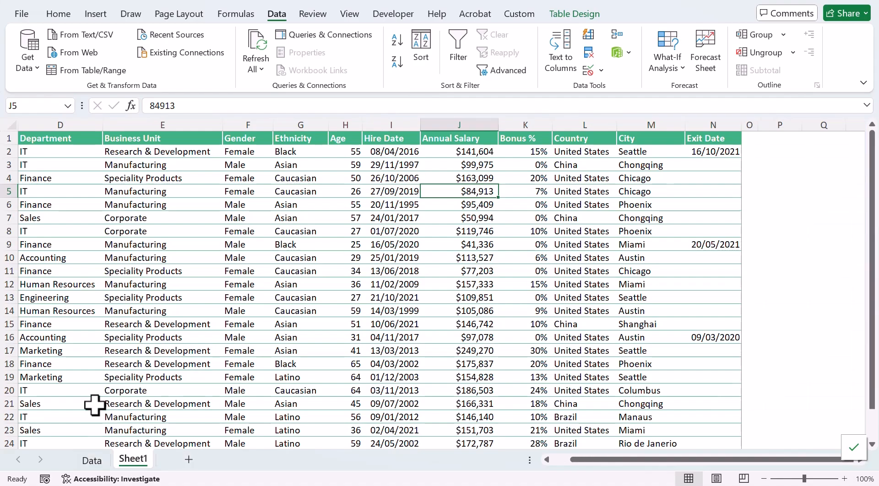
right_click(130, 463)
click(178, 313)
text(Pivot)
key(Return)
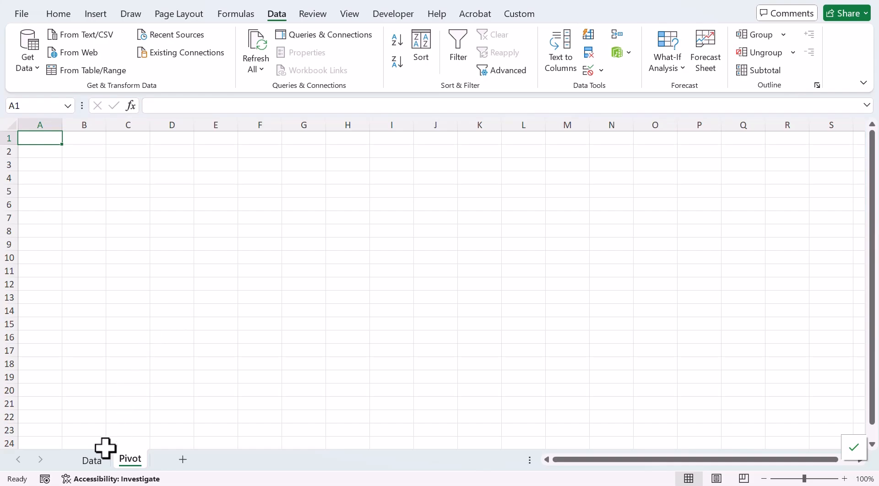
Step: Examine the employee table on the Data sheet, including its design options, table name, and the Hire Date and Annual Salary columns
click(92, 459)
click(174, 306)
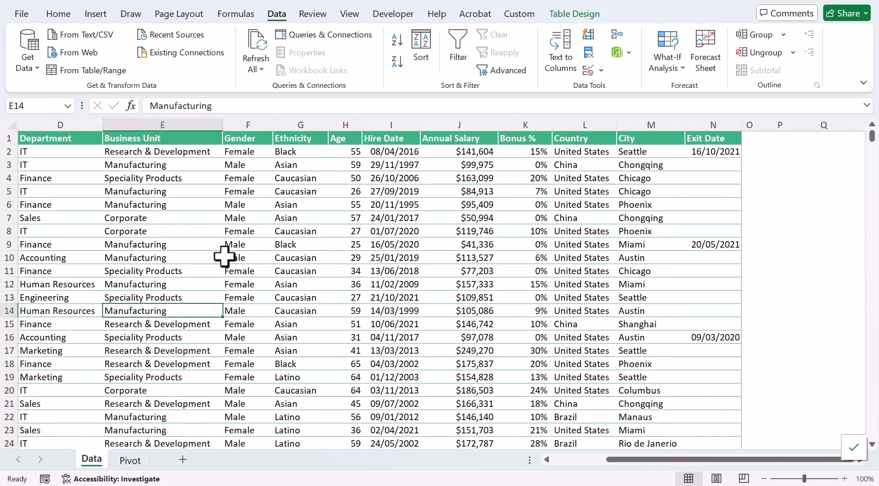
click(176, 174)
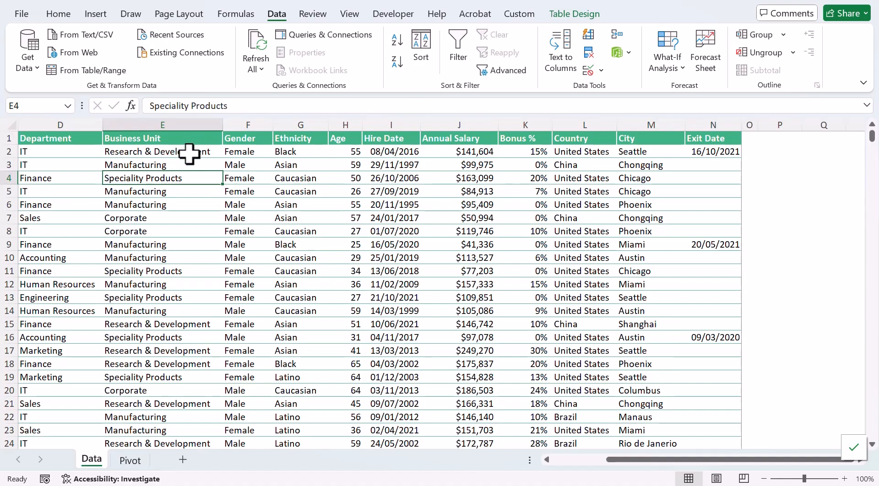
click(182, 190)
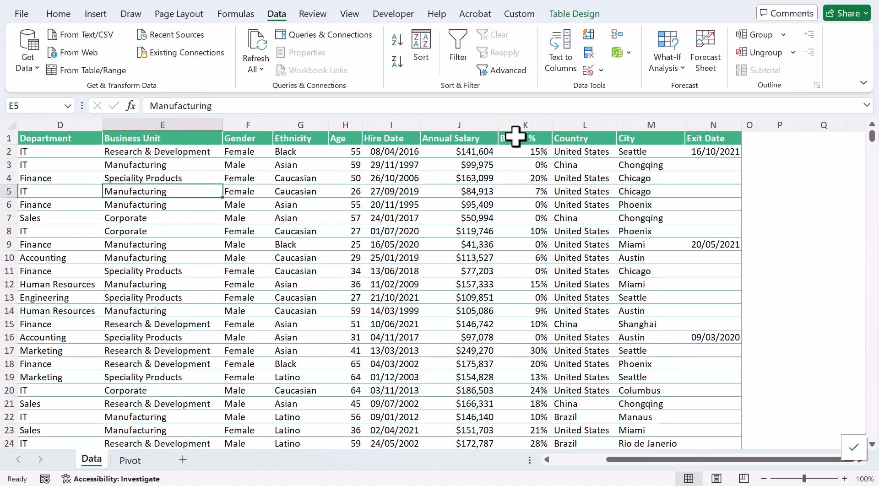
click(575, 15)
click(121, 242)
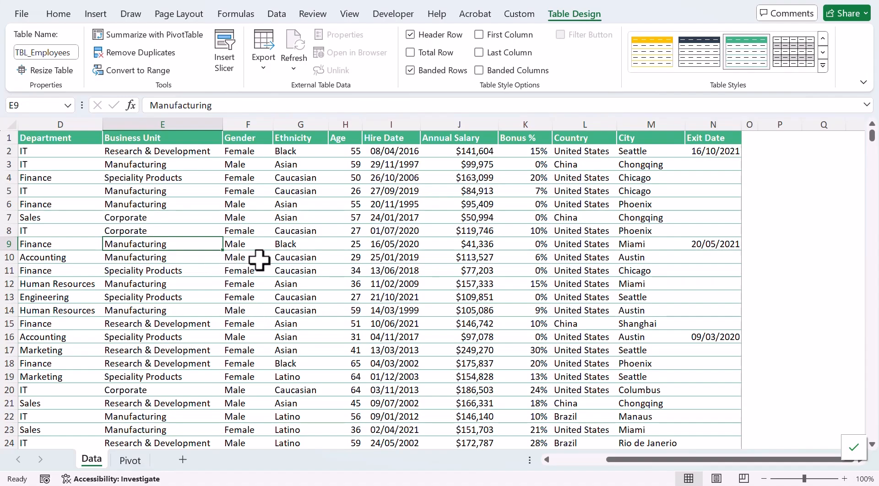
click(134, 204)
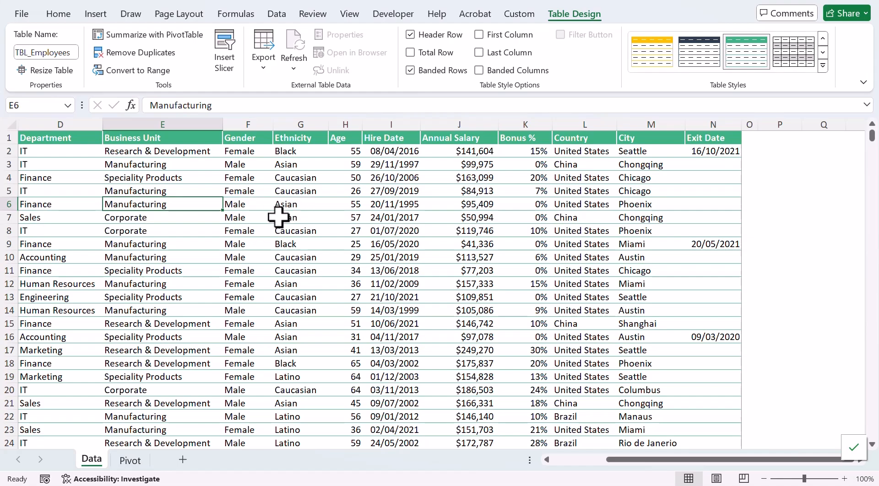
click(191, 181)
click(783, 181)
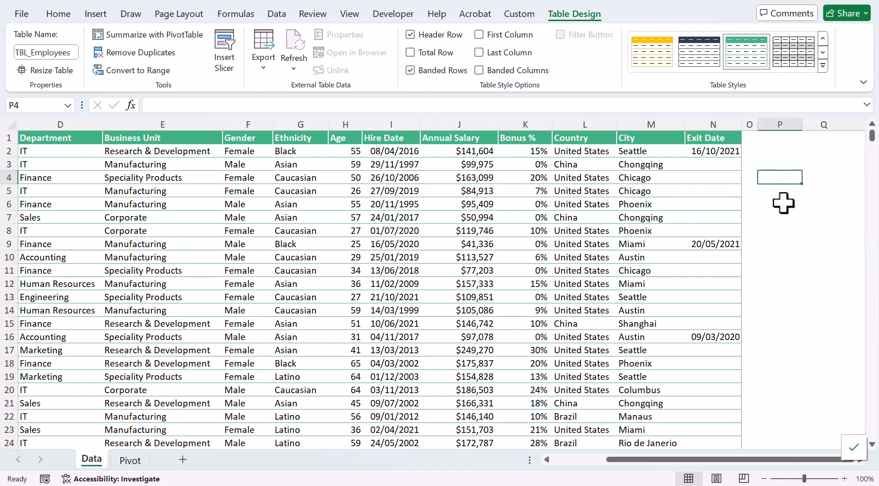
click(581, 234)
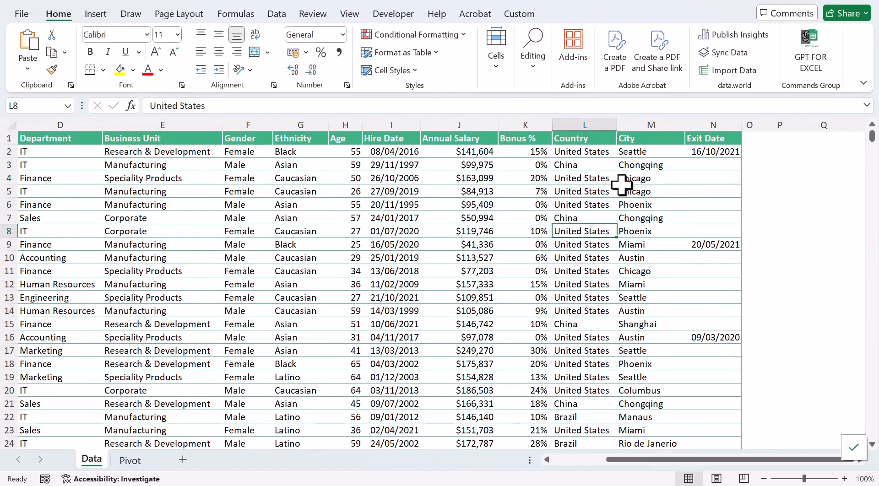
click(784, 179)
click(667, 178)
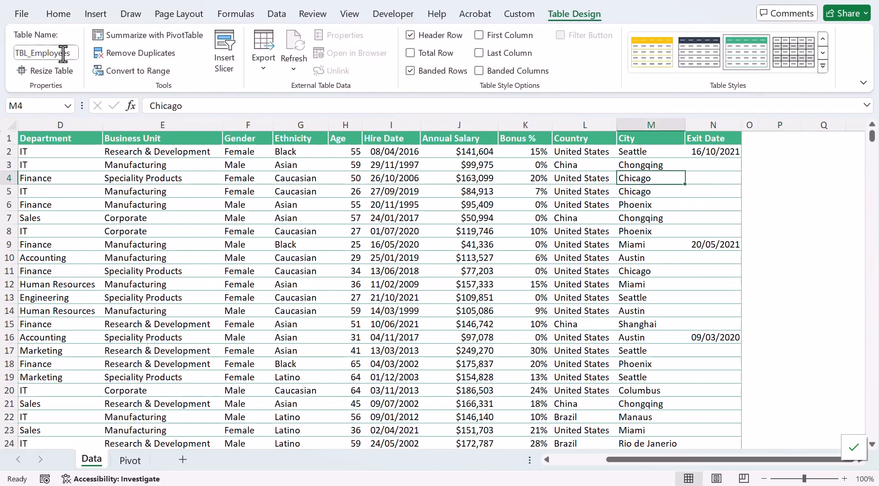
click(62, 53)
drag(808, 206, 808, 230)
click(438, 233)
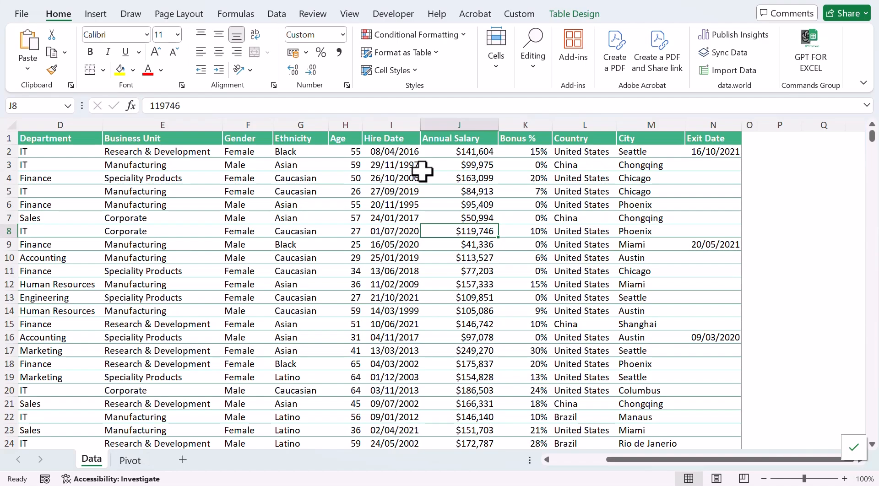
click(400, 177)
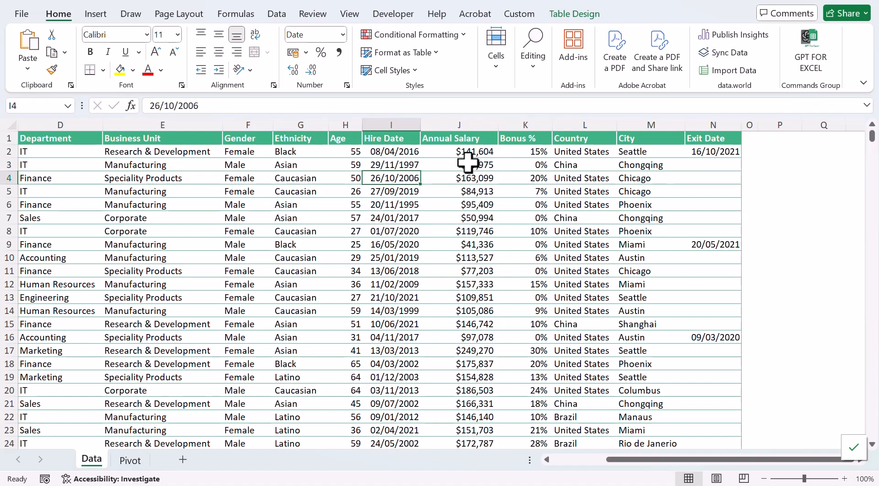
click(133, 460)
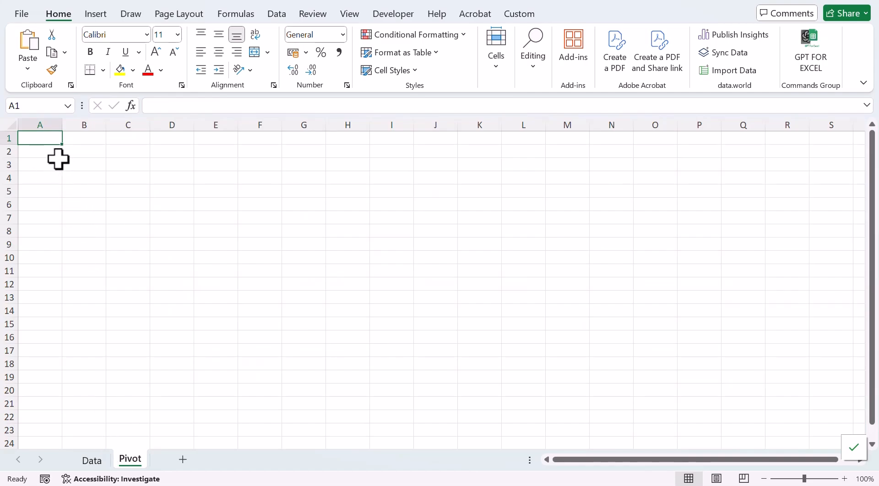
click(95, 14)
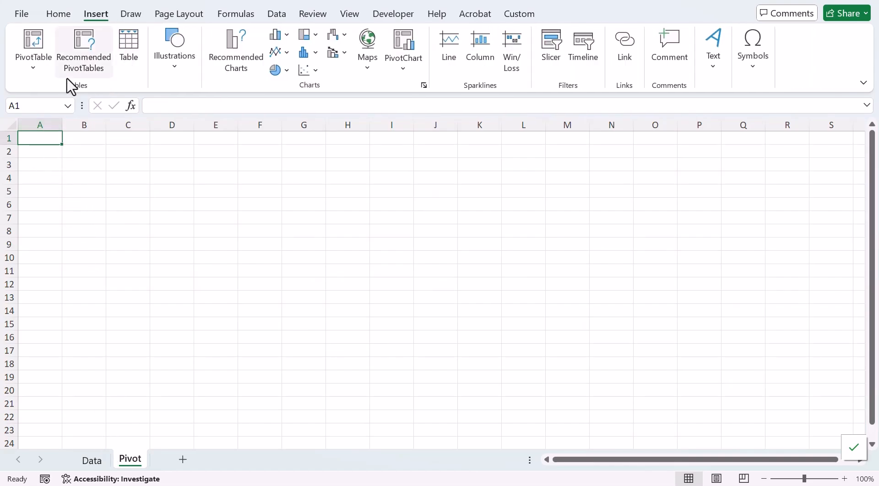
click(36, 46)
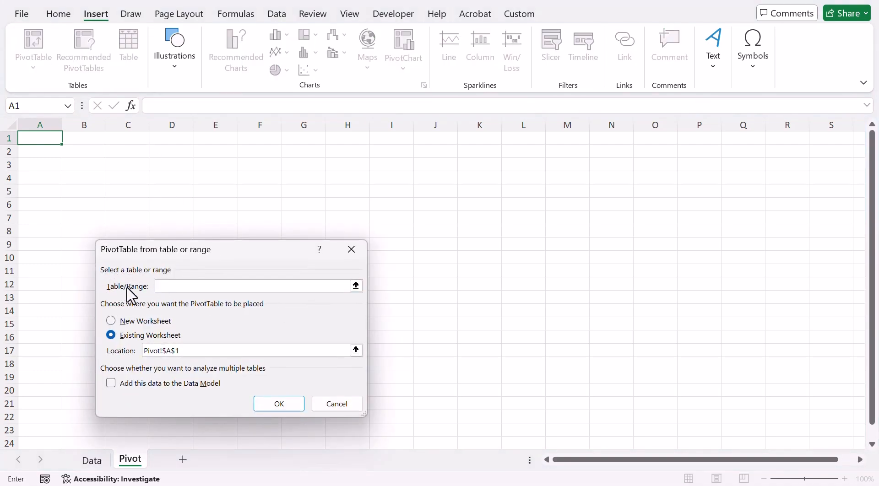
click(356, 286)
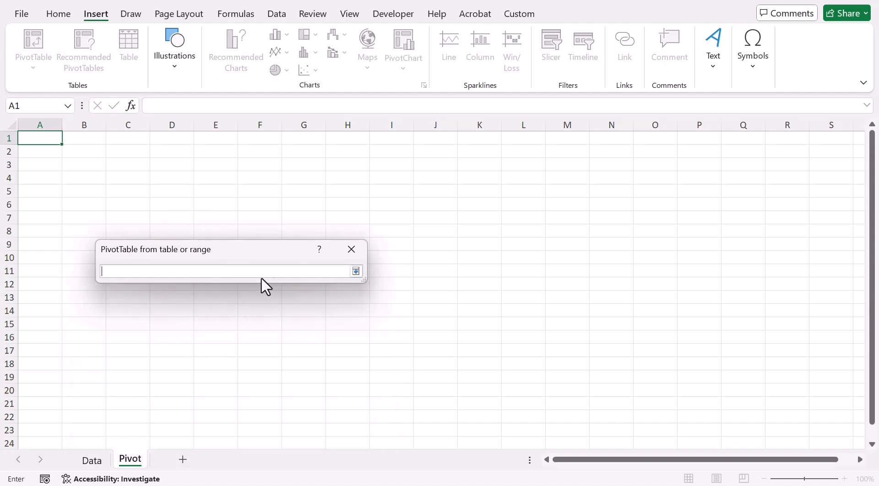
click(91, 460)
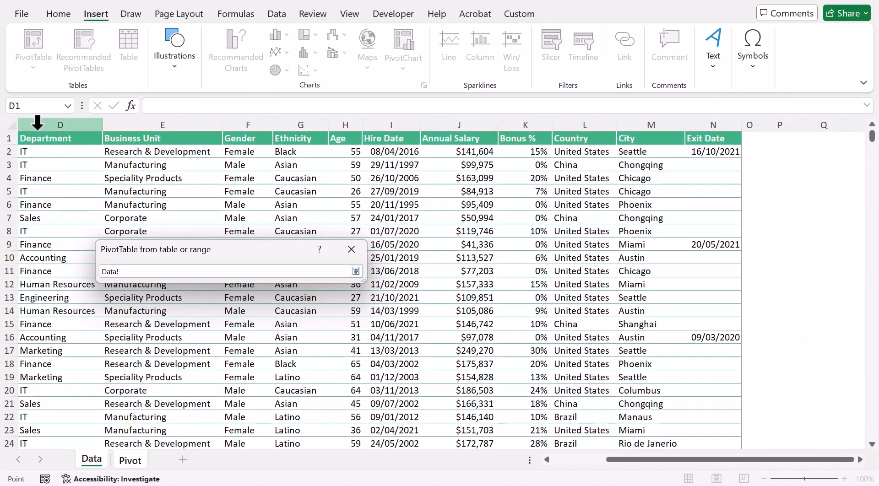
drag(652, 468, 516, 446)
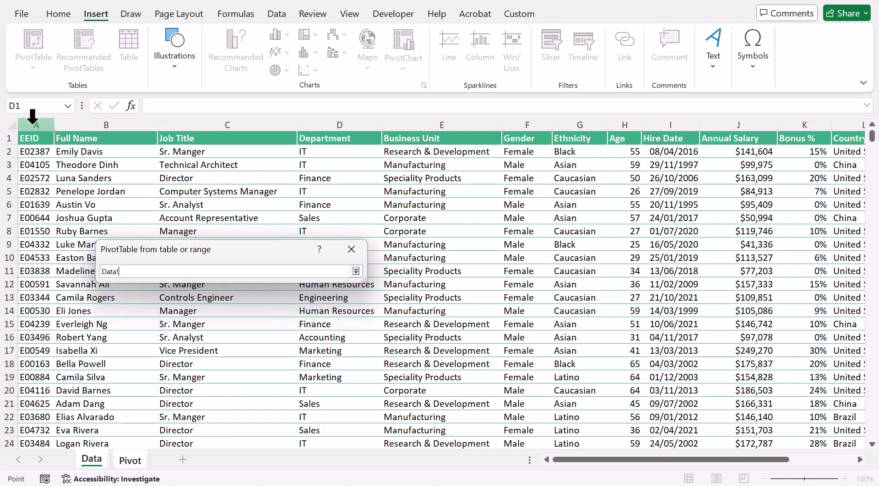
click(17, 130)
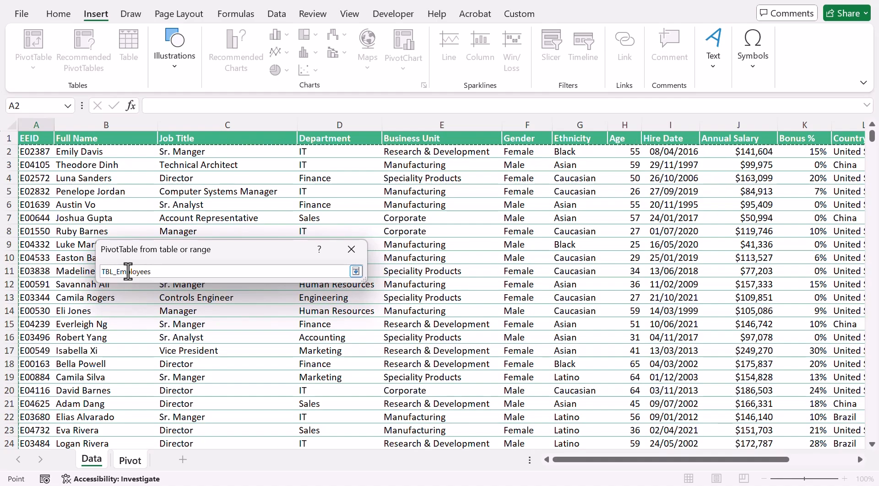
click(356, 271)
click(329, 396)
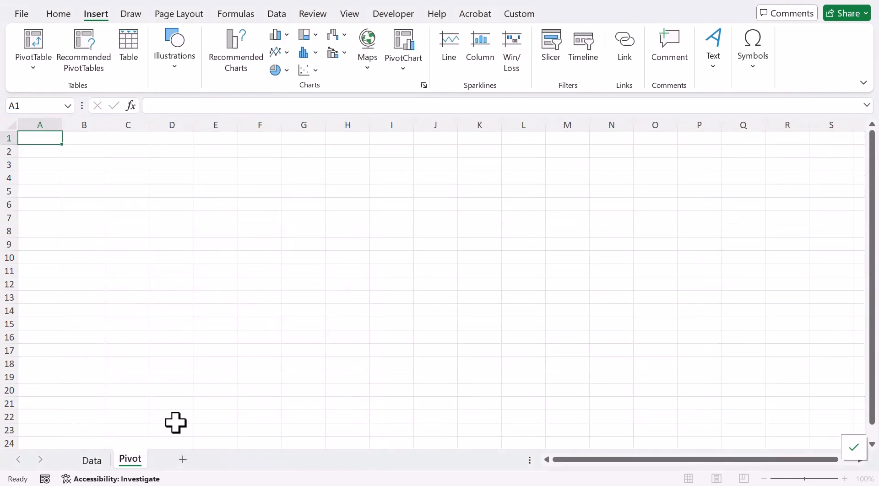
Step: Rename the employee table on the Data sheet as tabel_karyawan
click(92, 460)
click(575, 14)
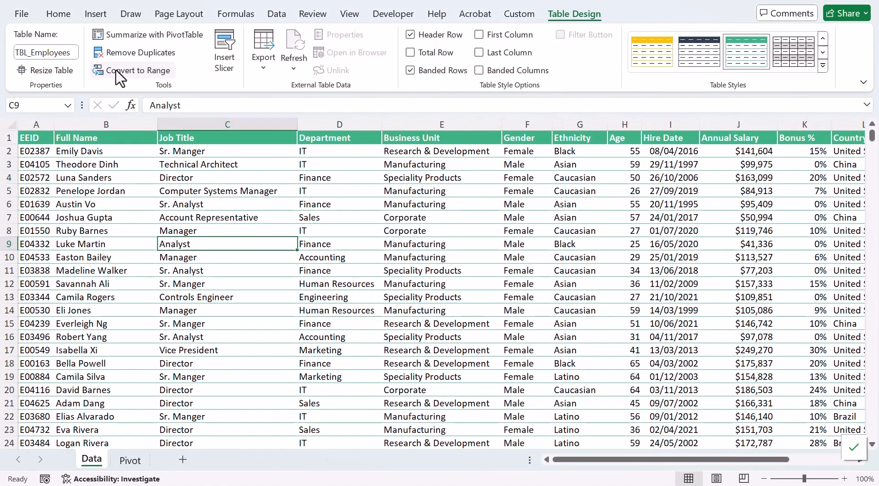
click(66, 53)
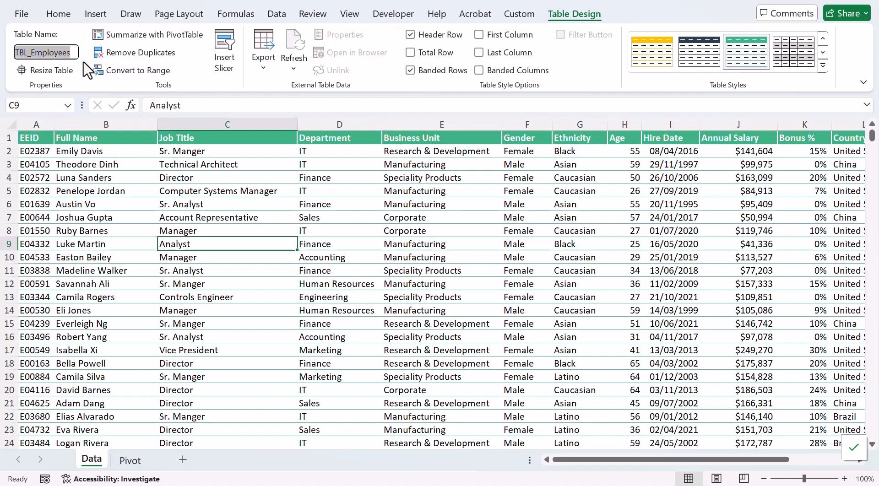
text(tabel_karyawan)
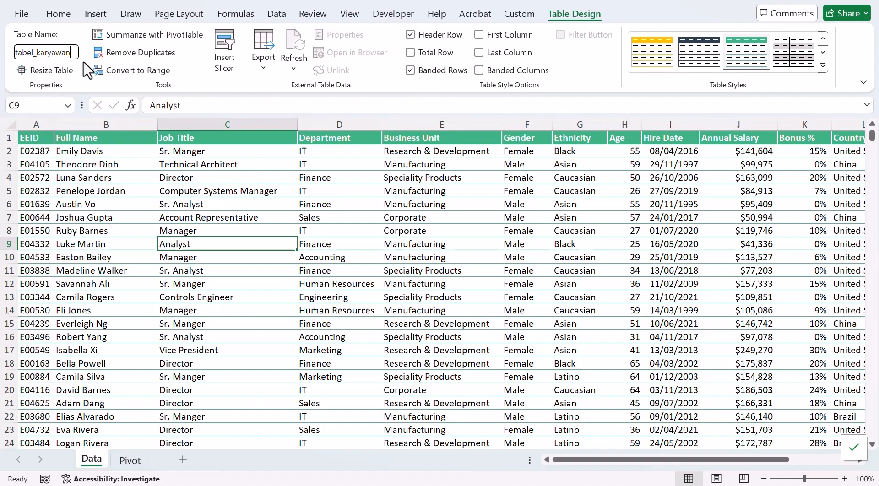
key(Return)
Step: Create a PivotTable from the tabel_karyawan table in the existing Pivot worksheet at cell A1
click(137, 463)
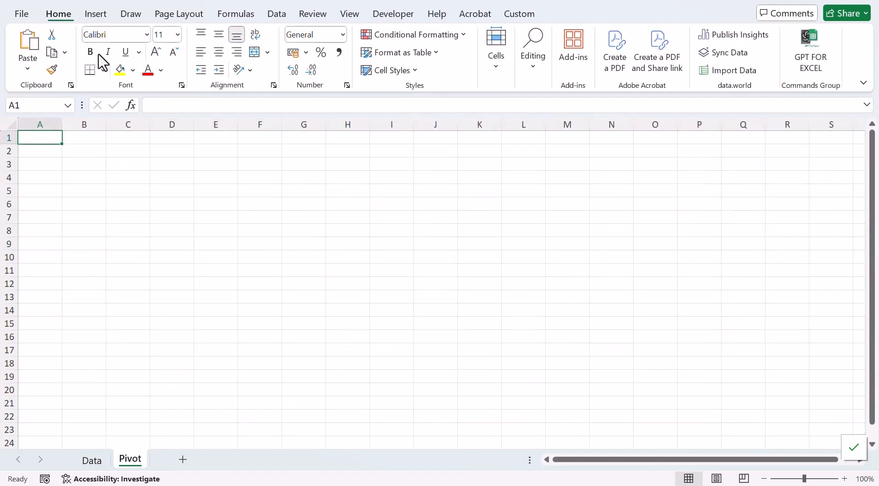
click(95, 14)
click(32, 52)
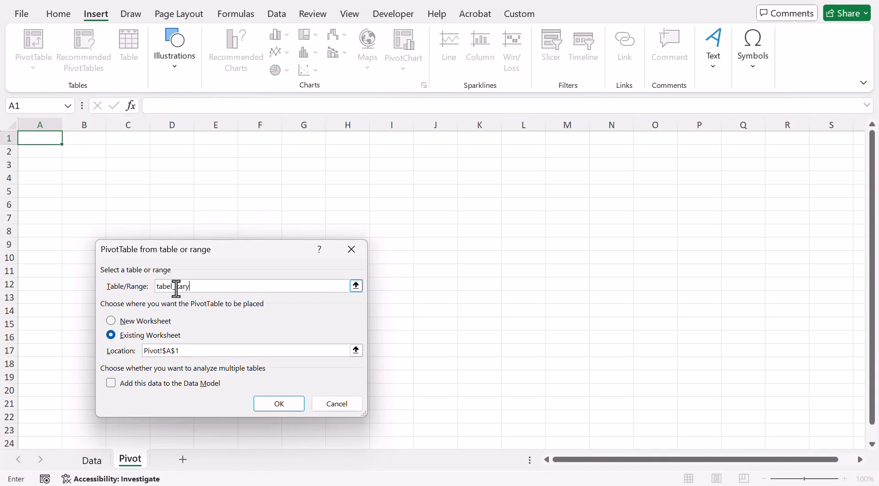
click(284, 407)
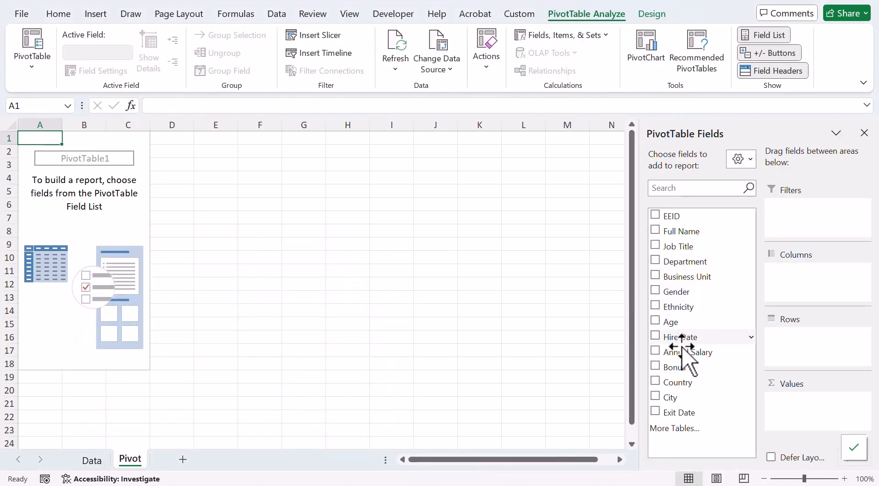
Step: Hide the gridlines on the Data worksheet
click(92, 460)
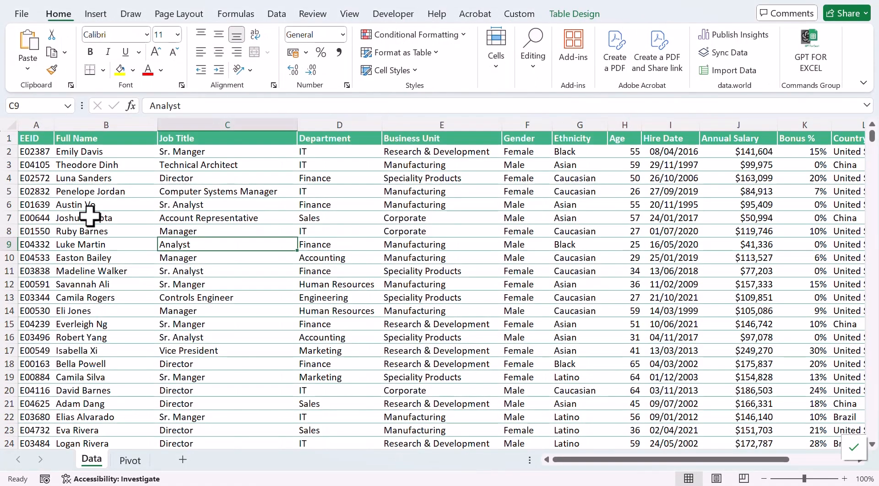
click(349, 204)
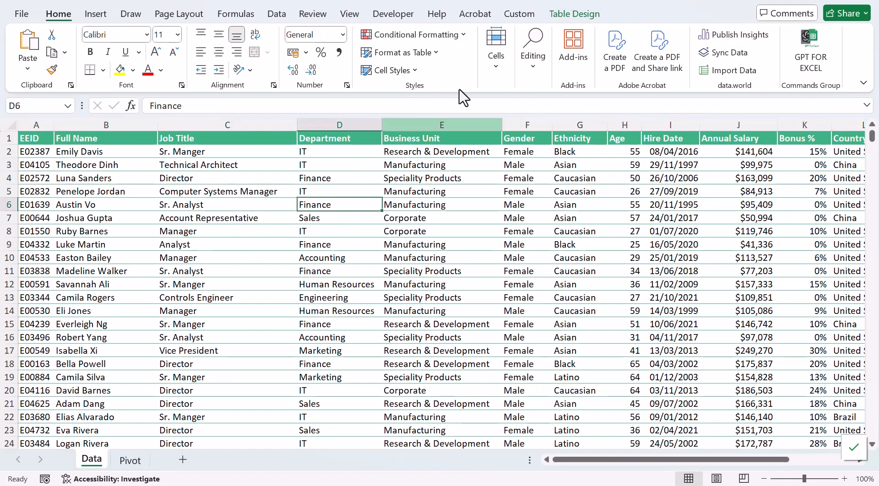
click(349, 14)
click(392, 53)
scroll(515, 304, down, 2)
scroll(540, 318, up, 2)
click(216, 256)
Step: On the Pivot worksheet, select a cell outside and then one inside the empty PivotTable area to compare when its field list shows
click(129, 460)
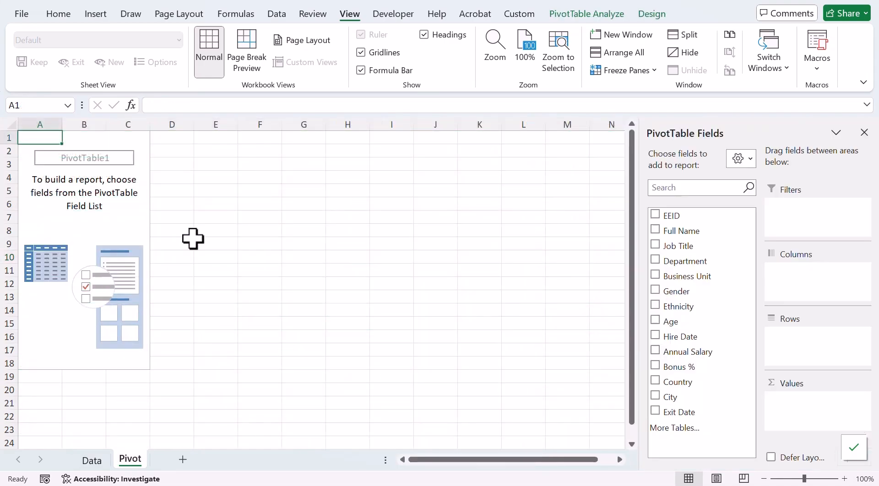
click(281, 228)
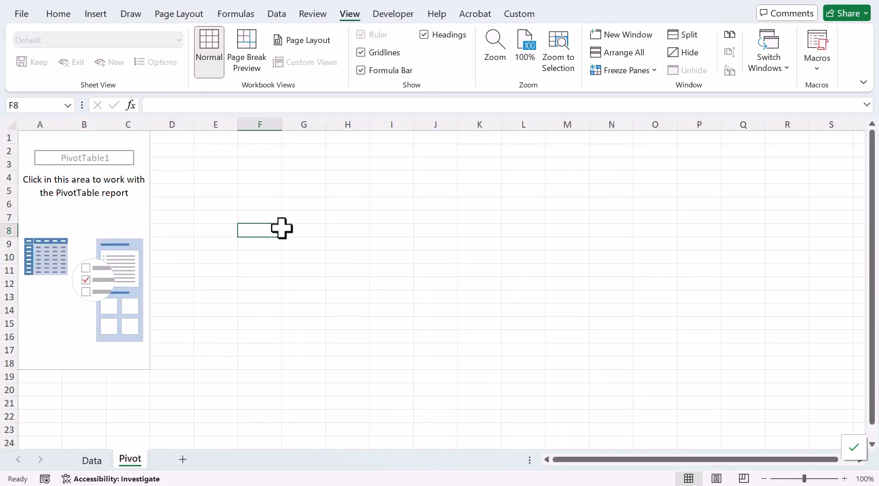
click(118, 196)
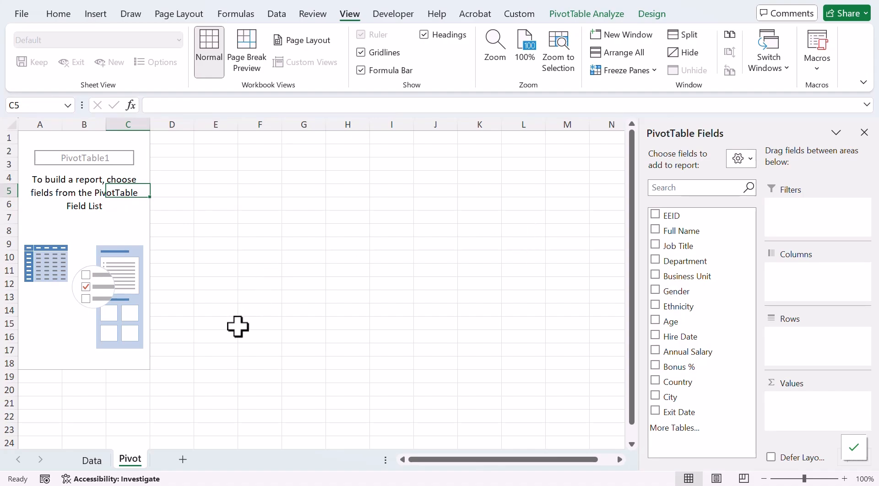
Step: Format the Annual Salary column of the employee table on the Data worksheet with the Rp Indonesian accounting format
click(91, 459)
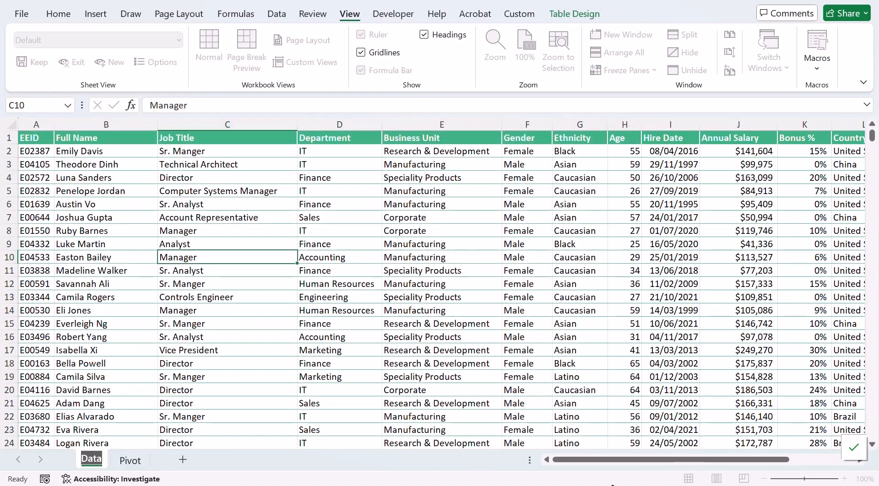
drag(612, 460, 573, 450)
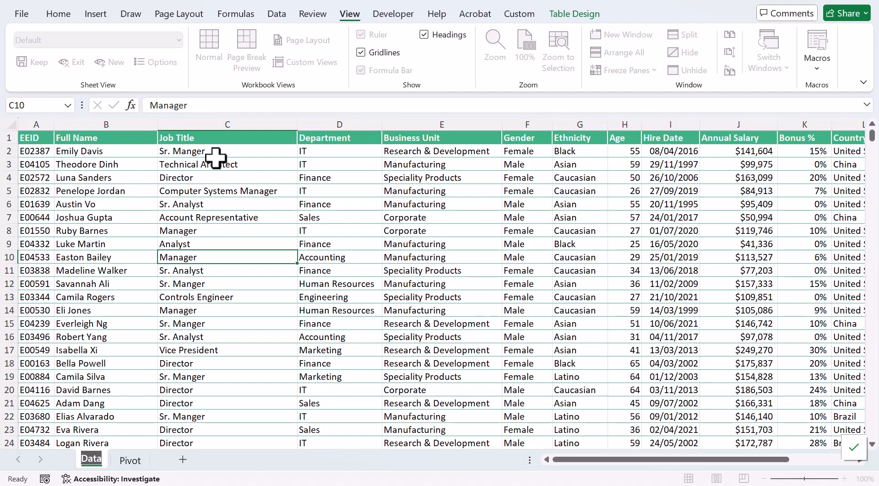
key(ctrl+Up)
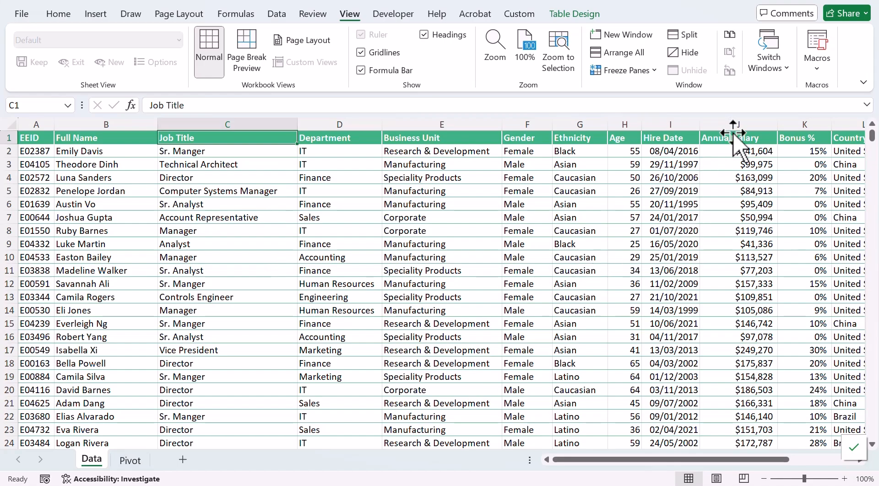
click(735, 127)
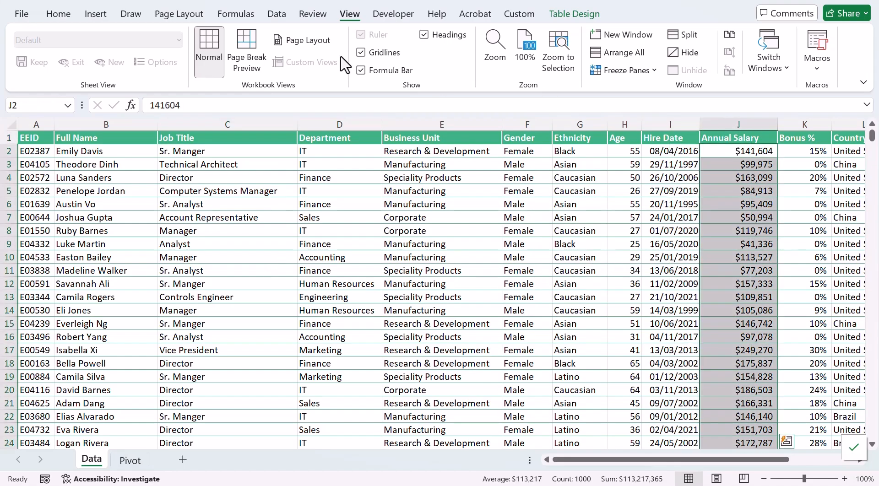
click(57, 15)
click(306, 53)
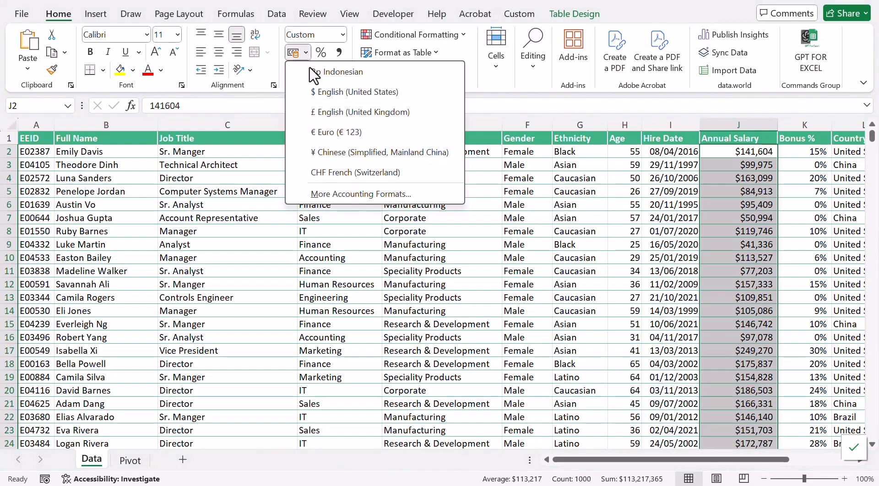
click(316, 70)
click(312, 70)
click(312, 70)
click(578, 270)
scroll(741, 226, down, 3)
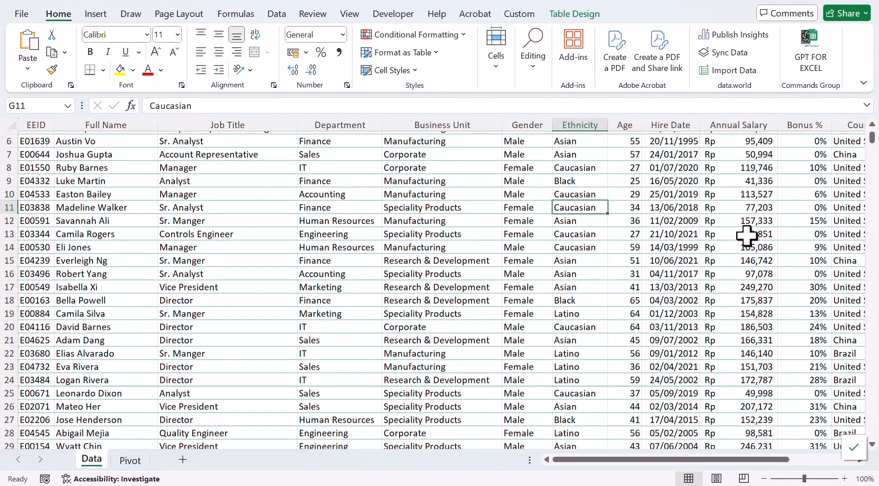
scroll(743, 233, up, 3)
Step: Examine the Annual Salary and Job Title columns on the Data worksheet as source fields for the PivotTable
click(732, 164)
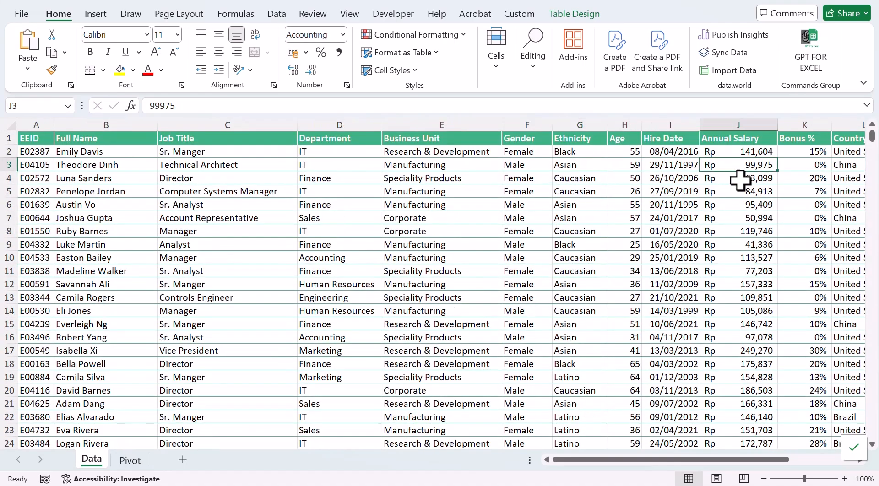
key(ctrl+a)
click(732, 165)
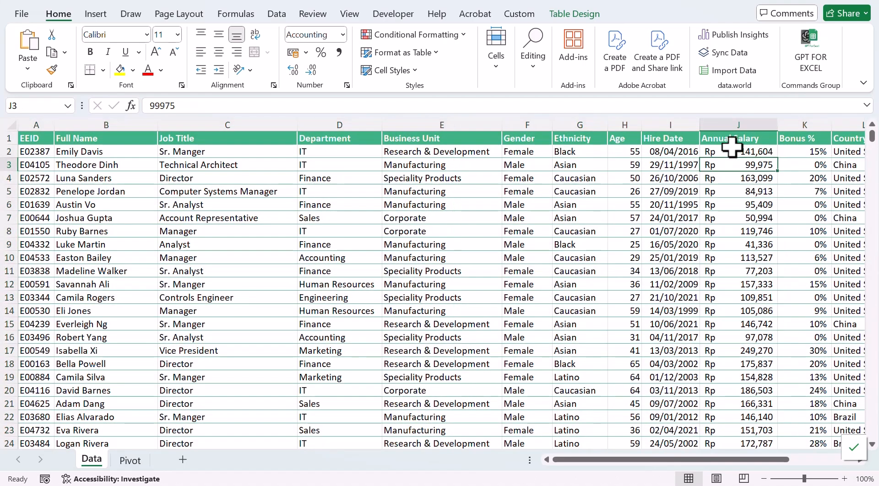
click(408, 194)
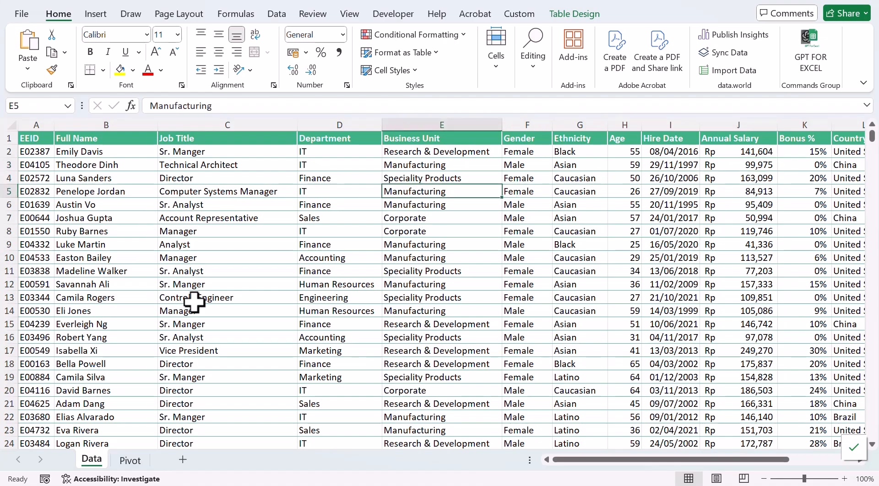
click(185, 134)
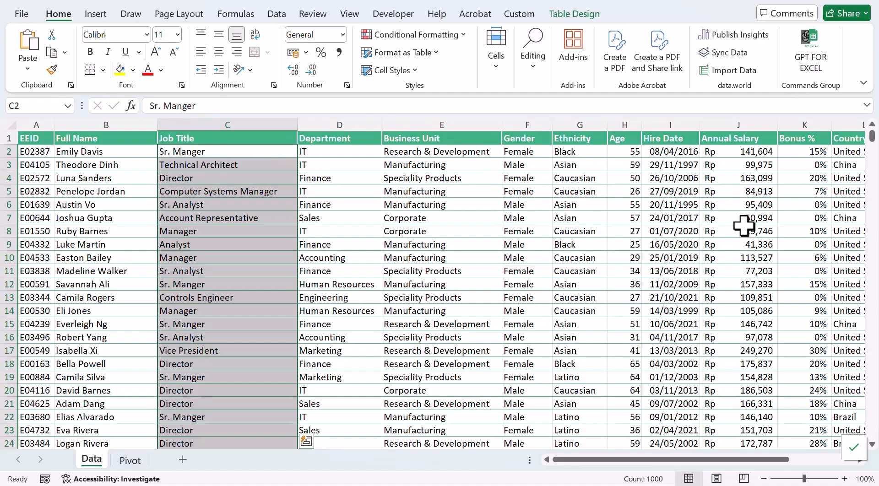
click(198, 166)
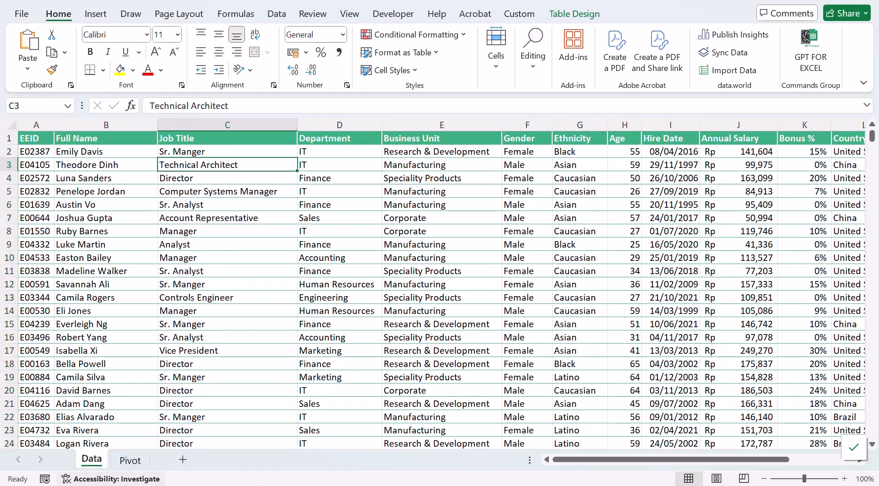
click(131, 461)
click(91, 459)
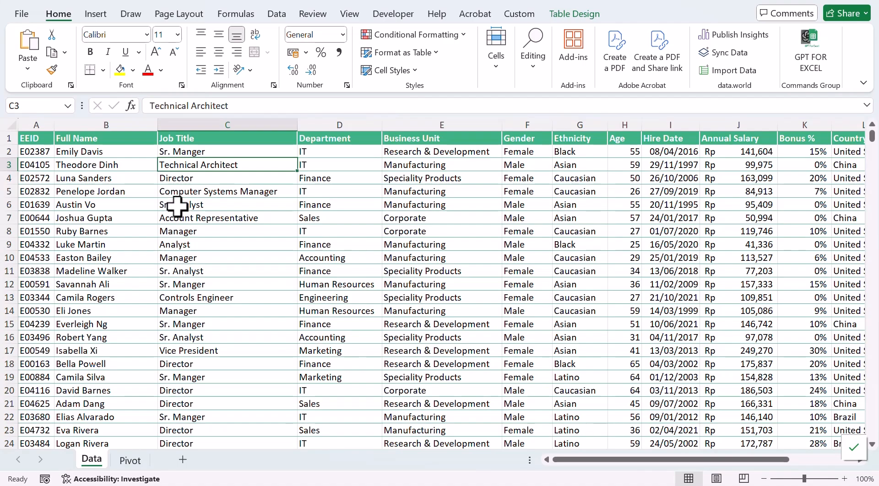
Step: In the PivotTable on the Pivot worksheet, add Job Title to the rows and Annual Salary to the values
click(137, 460)
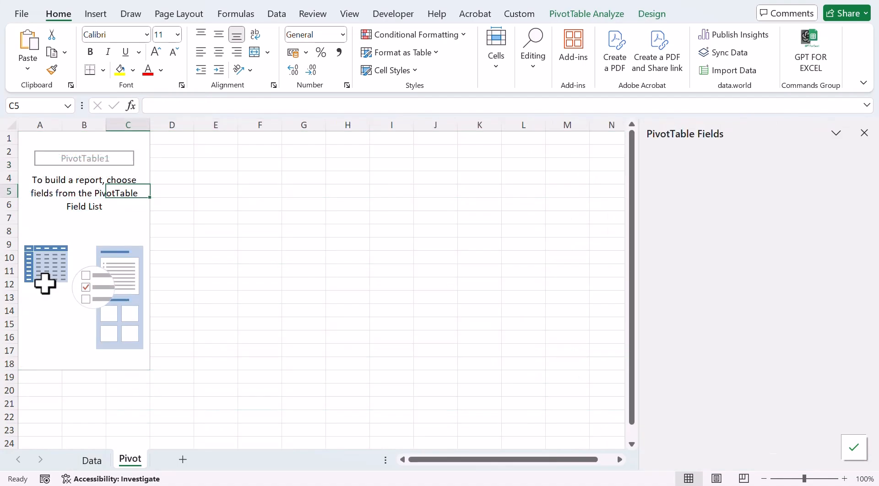
click(41, 149)
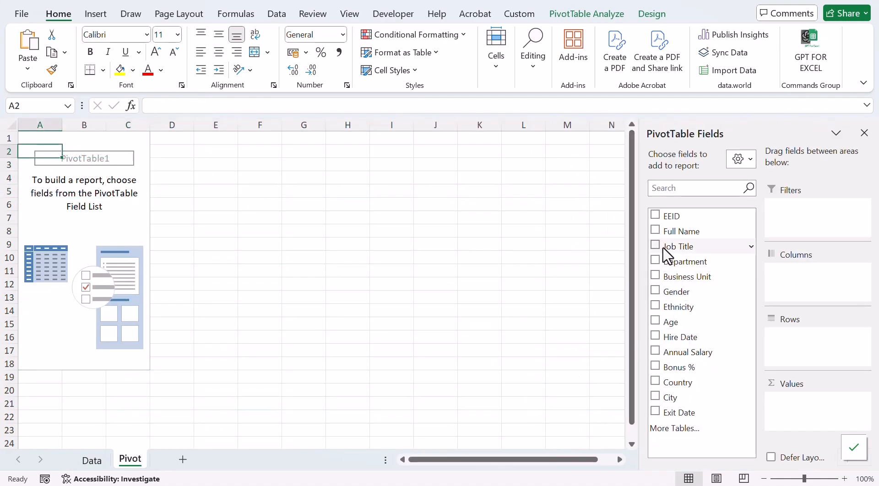
drag(662, 251, 825, 361)
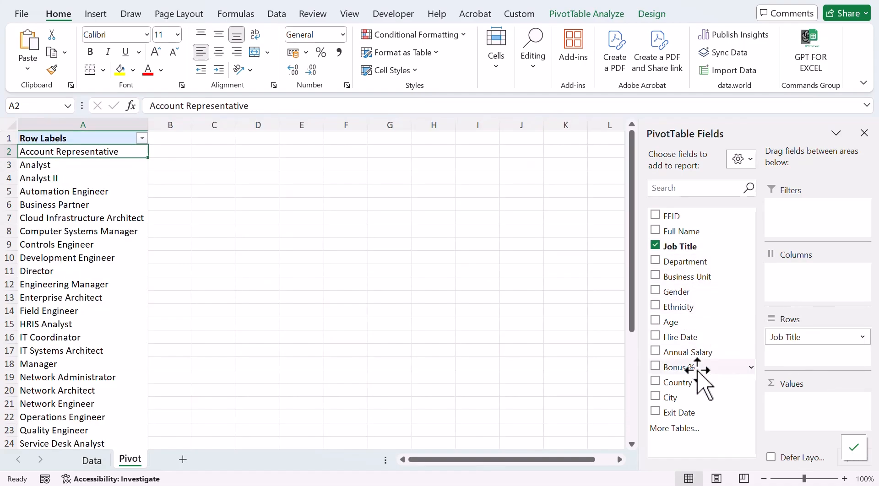
drag(686, 352, 817, 424)
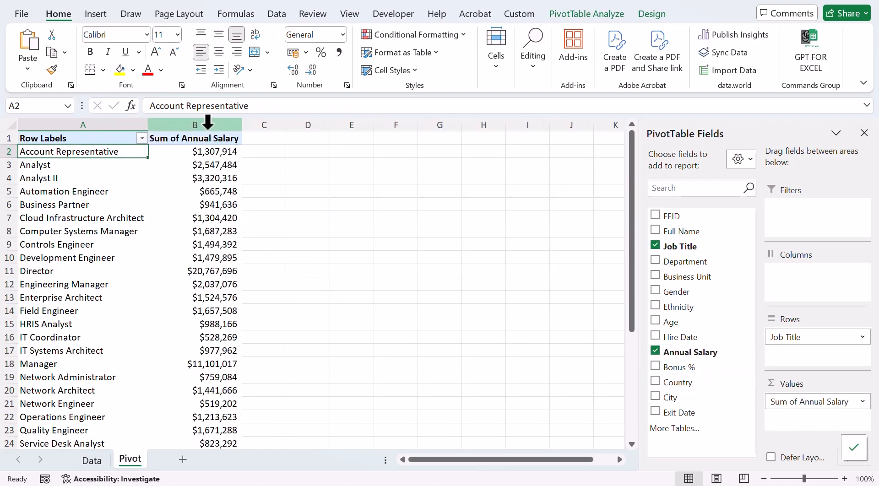
Step: Examine the job titles and their summed annual salaries in the PivotTable down to its last row
click(209, 124)
mouse_move(201, 287)
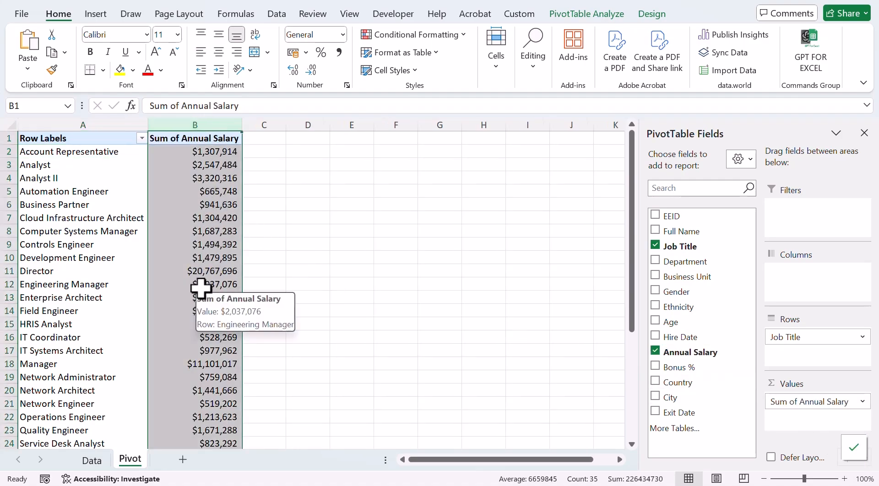
scroll(177, 243, down, 4)
scroll(182, 251, up, 4)
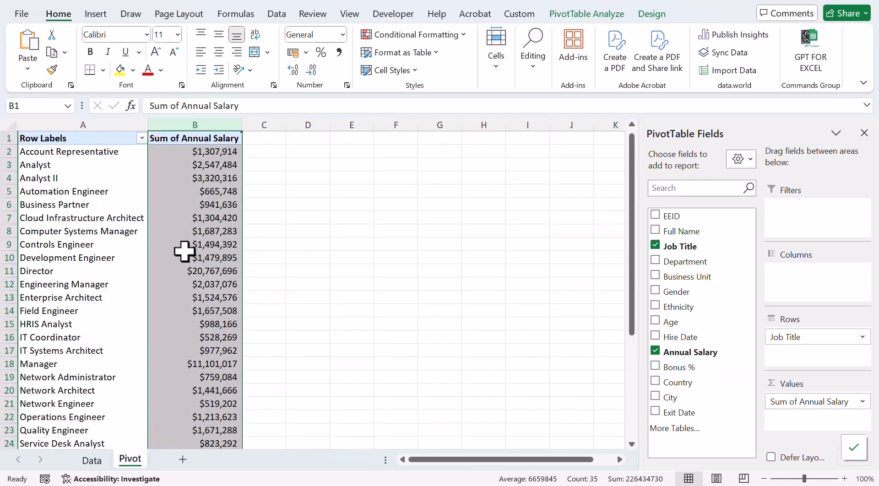
click(76, 179)
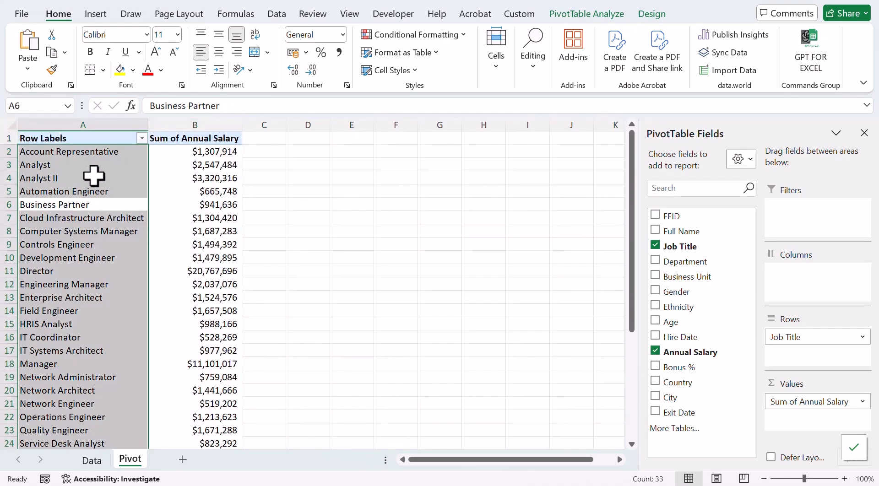
click(67, 152)
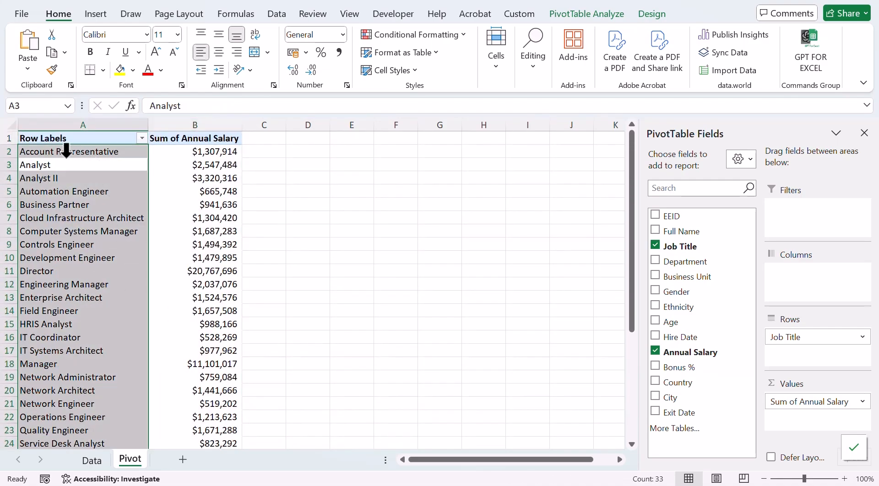
click(174, 191)
Step: Format the Sum of Annual Salary column in the PivotTable with the Rp Indonesian accounting format
click(202, 134)
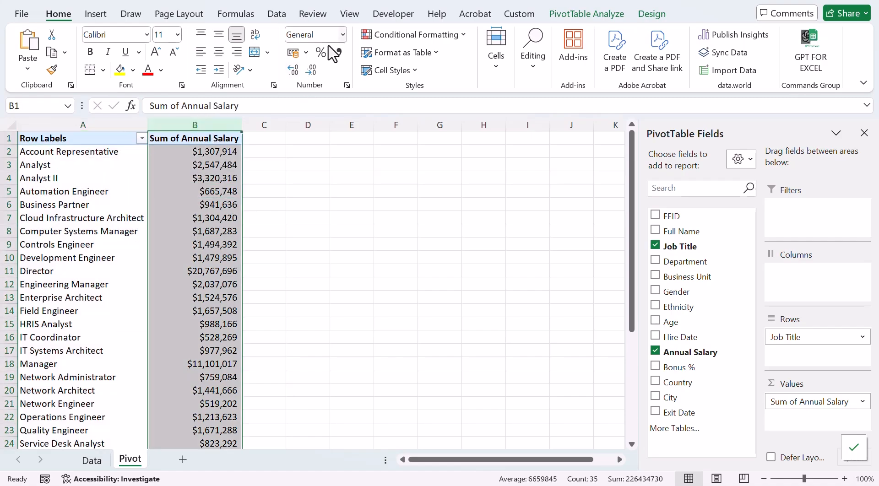
click(306, 52)
click(313, 73)
click(311, 69)
click(311, 70)
click(308, 191)
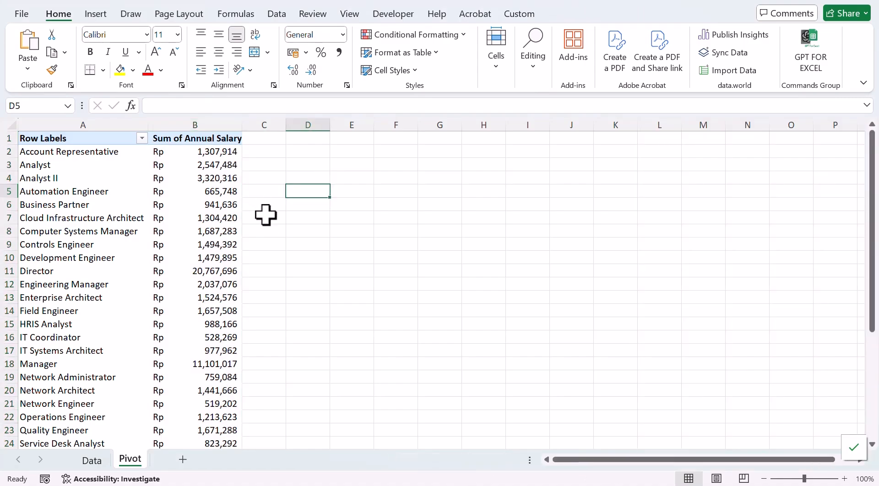
Step: Hide the gridlines on the Pivot worksheet
click(348, 15)
click(361, 52)
click(432, 206)
Step: Widen column B on the Pivot worksheet slightly to give the Sum of Annual Salary header more room
click(228, 219)
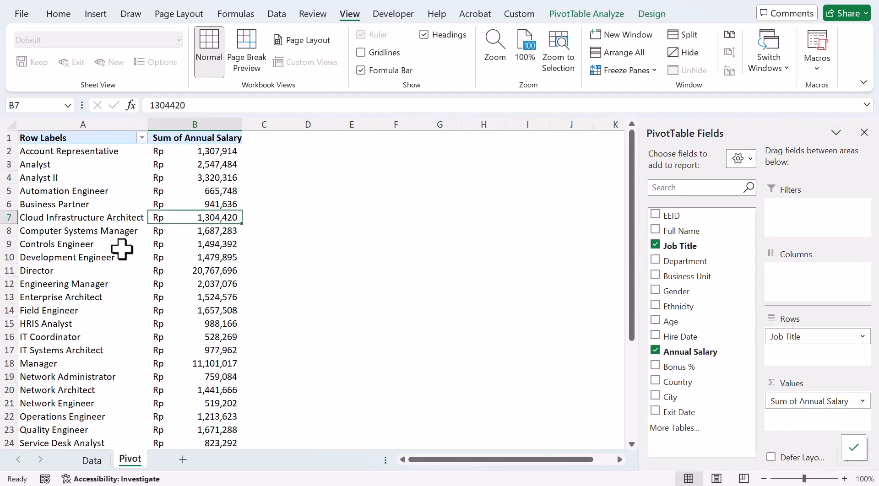
click(79, 172)
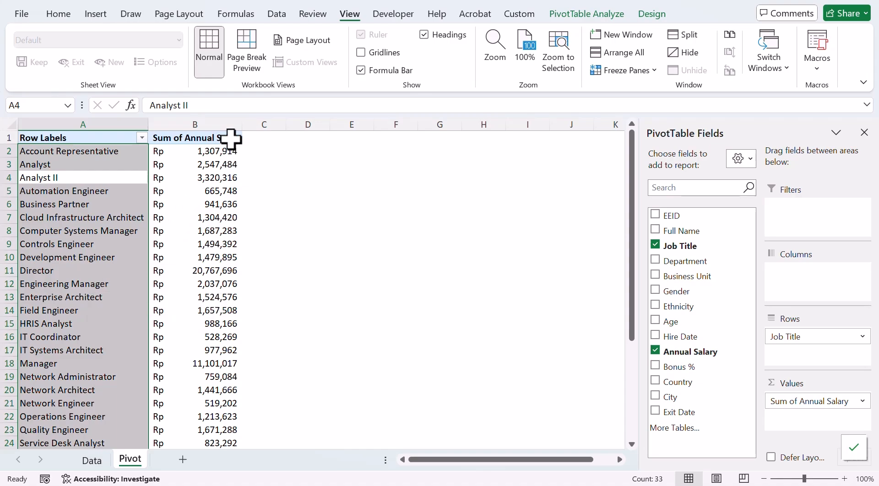
drag(243, 123, 251, 123)
click(222, 177)
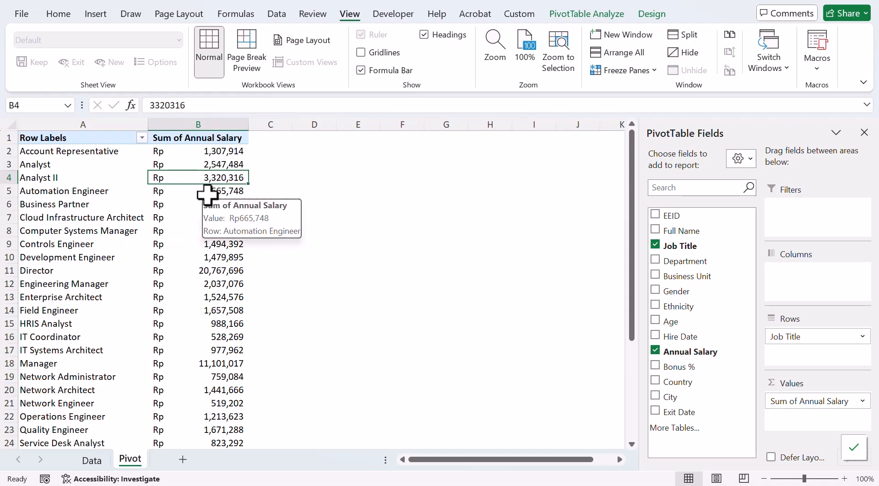
Step: Sort the PivotTable's job titles by Sum of Annual Salary from largest to smallest
scroll(214, 207, down, 5)
scroll(214, 213, up, 5)
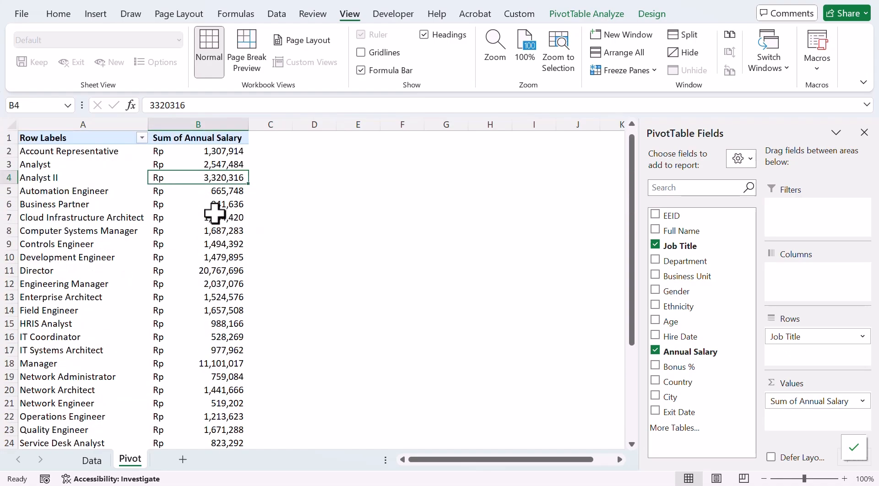
scroll(215, 266, down, 3)
scroll(213, 267, up, 1)
scroll(213, 267, up, 2)
mouse_move(213, 266)
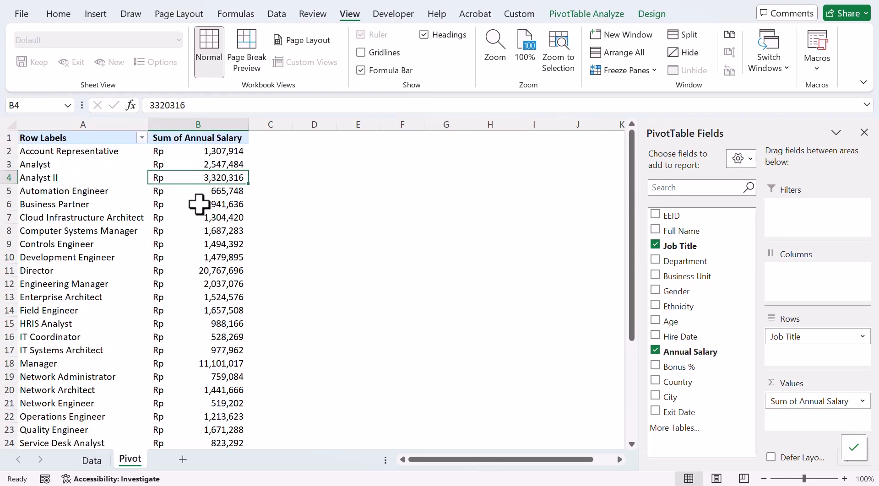
right_click(204, 165)
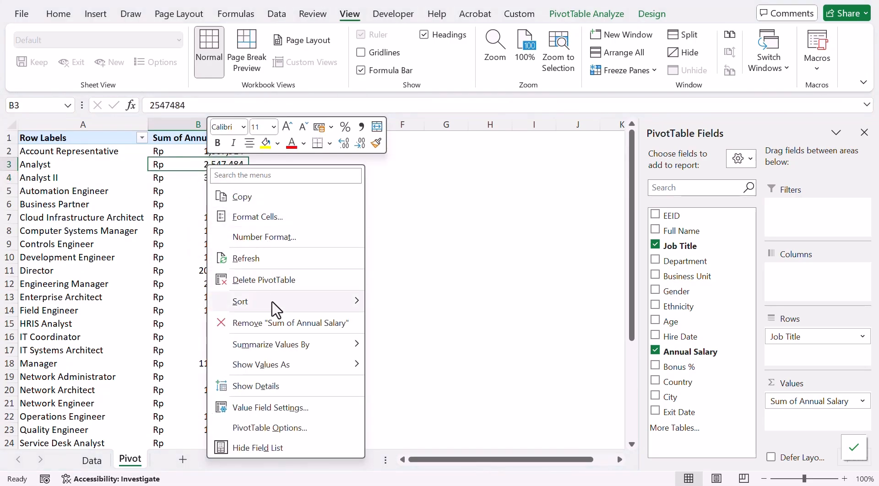
mouse_move(272, 304)
click(390, 323)
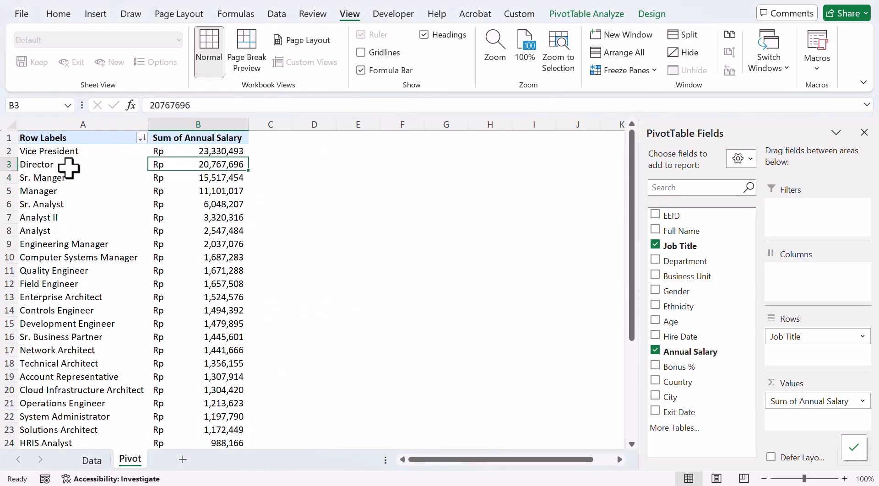
click(46, 151)
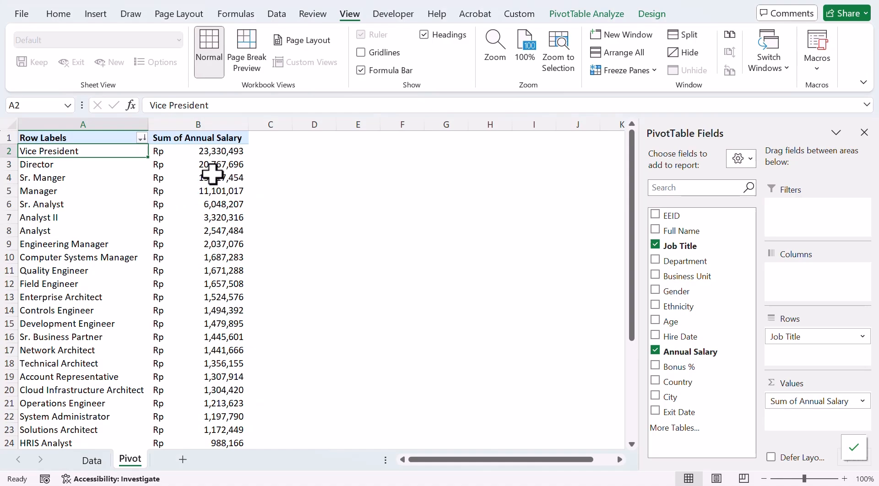
Step: Compare the PivotTable's summed salaries by job title with the individual employee records on the Data worksheet
click(216, 149)
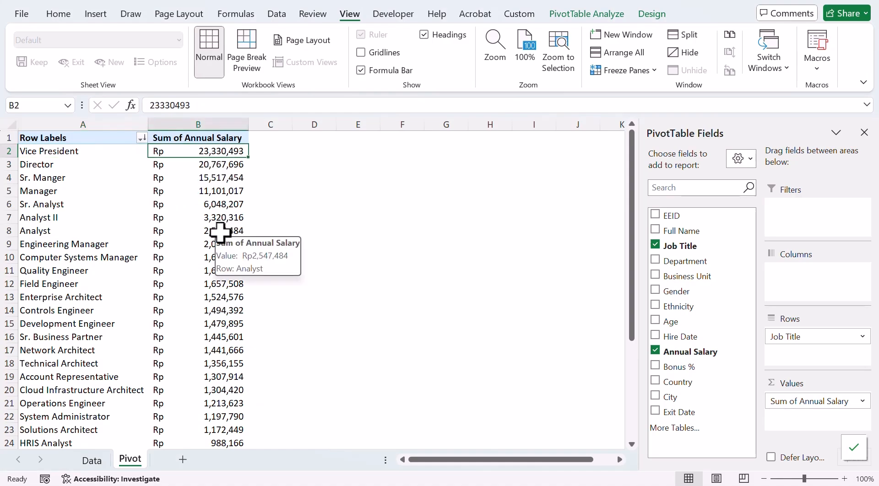
click(226, 162)
mouse_move(225, 293)
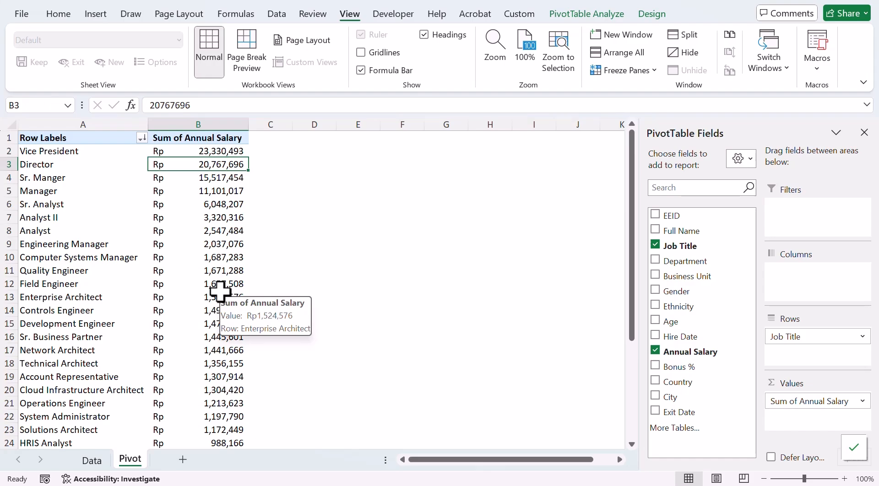
click(91, 459)
click(350, 293)
scroll(396, 320, down, 4)
scroll(397, 320, down, 4)
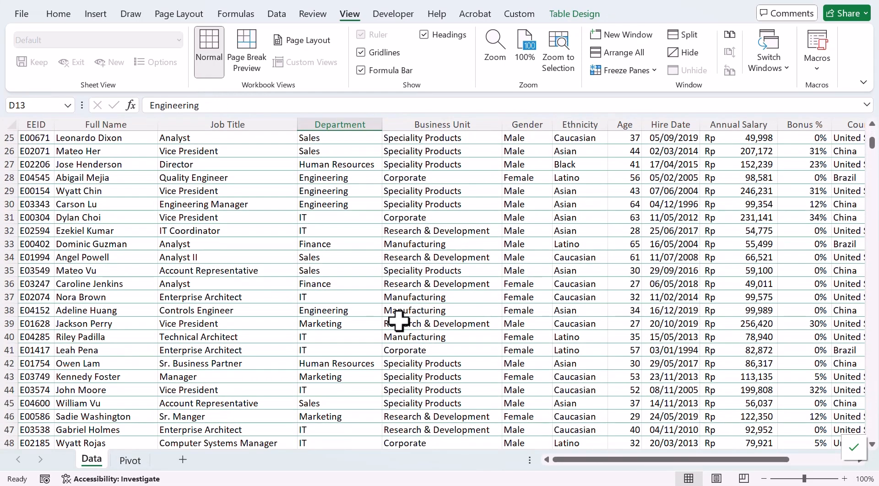
scroll(396, 321, up, 8)
drag(609, 461, 575, 457)
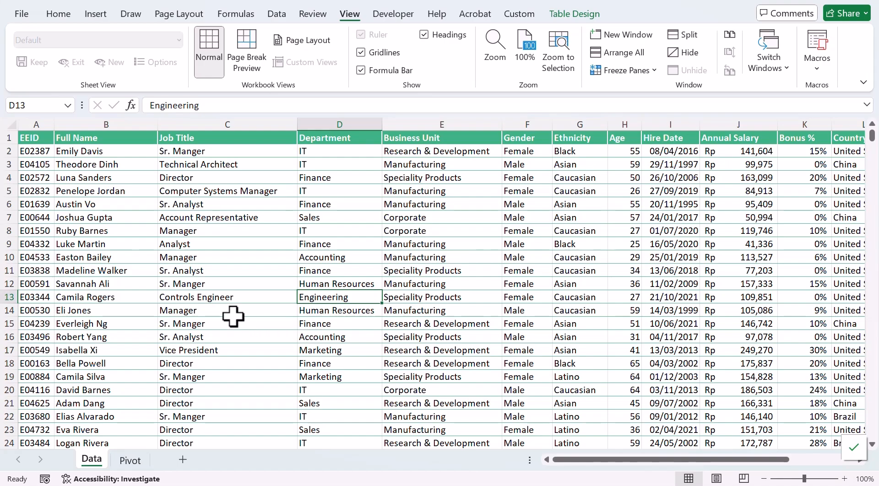
scroll(591, 300, down, 6)
scroll(590, 300, down, 4)
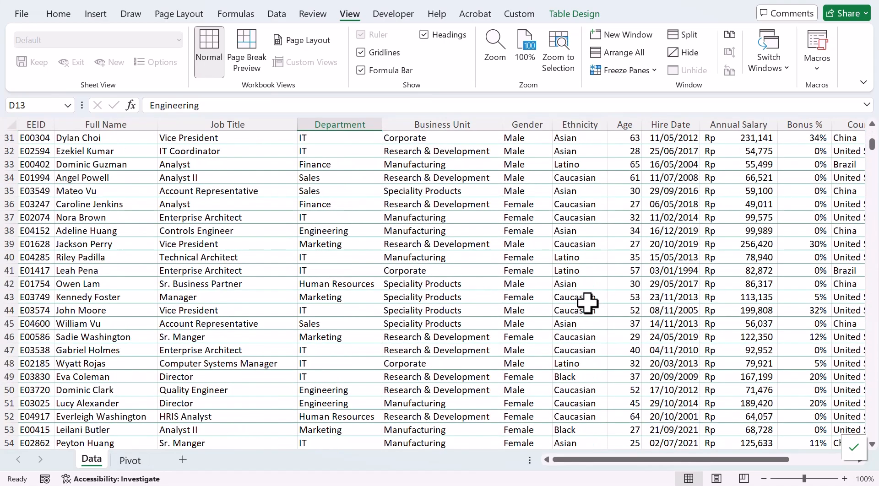
scroll(584, 300, up, 10)
click(132, 461)
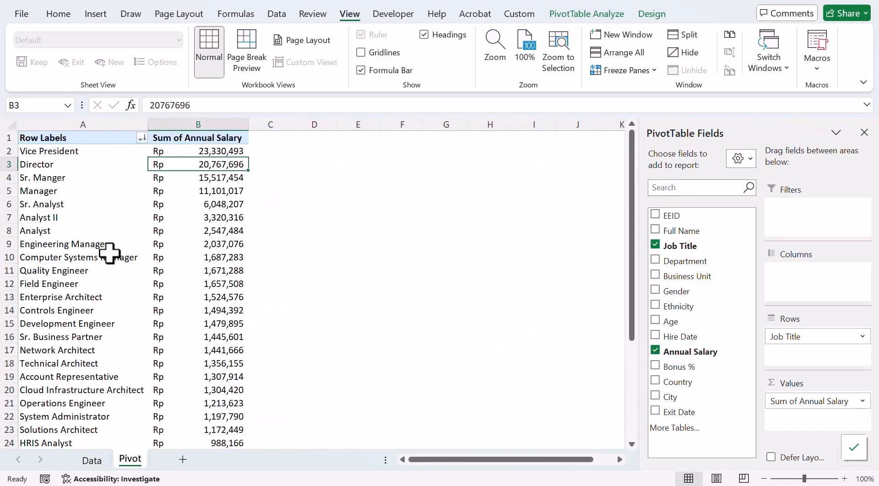
Step: Change the PivotTable's Annual Salary value field to be summarized by Average
click(112, 217)
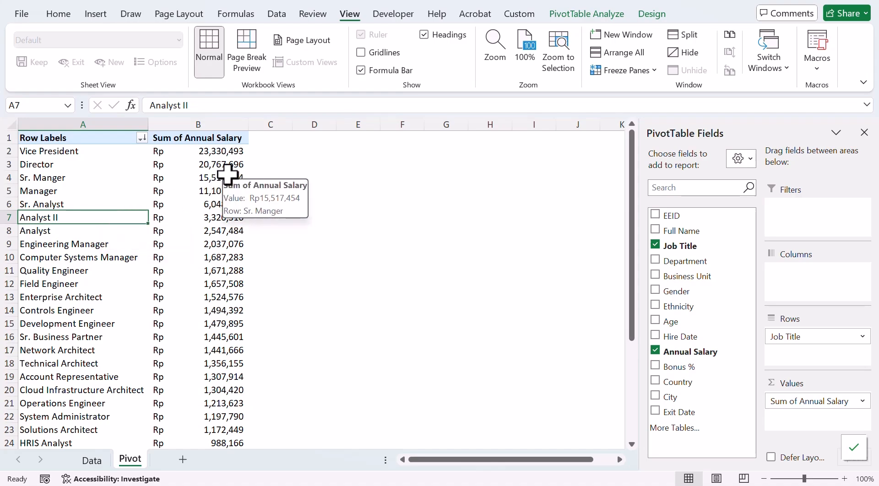
click(203, 176)
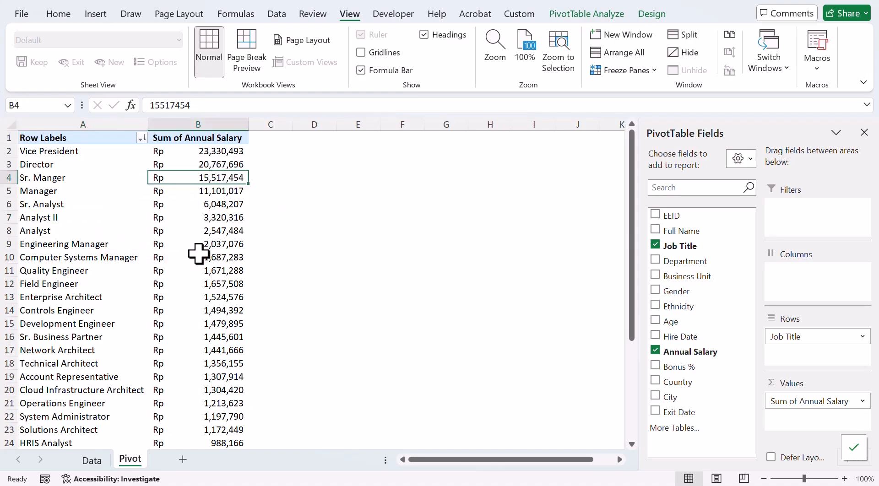
mouse_move(199, 284)
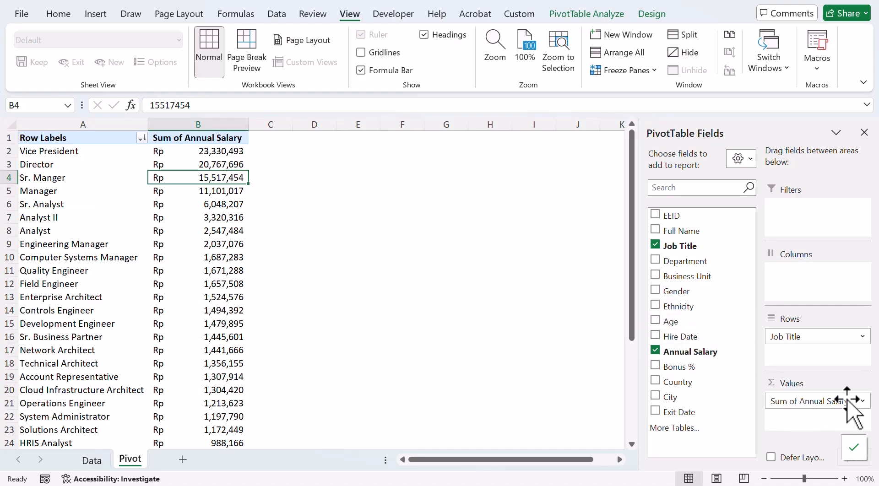
click(819, 401)
click(814, 385)
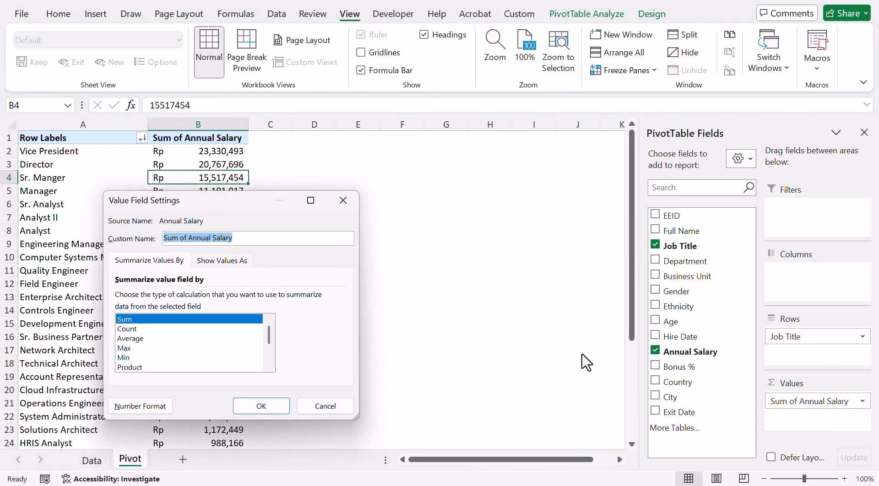
click(140, 338)
click(255, 407)
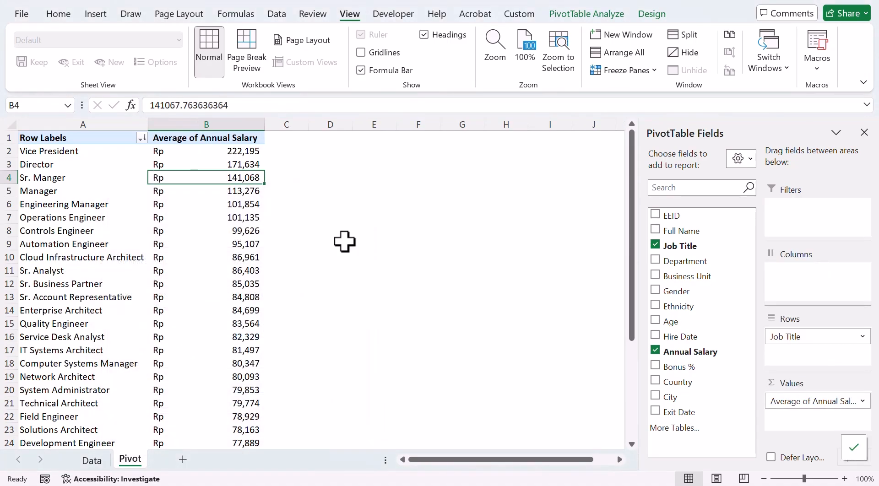
Step: Examine the average annual salary of each job title in the PivotTable
click(216, 150)
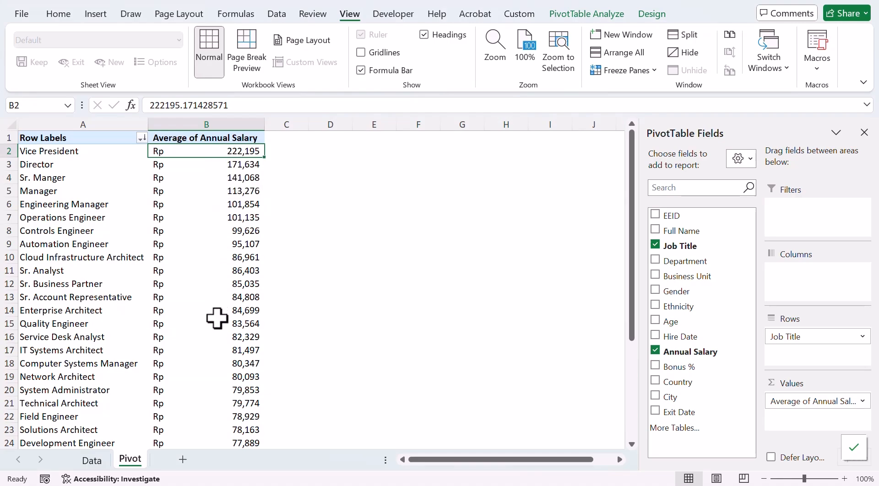
scroll(217, 324, down, 4)
scroll(217, 324, up, 3)
scroll(217, 324, up, 1)
click(249, 166)
click(250, 217)
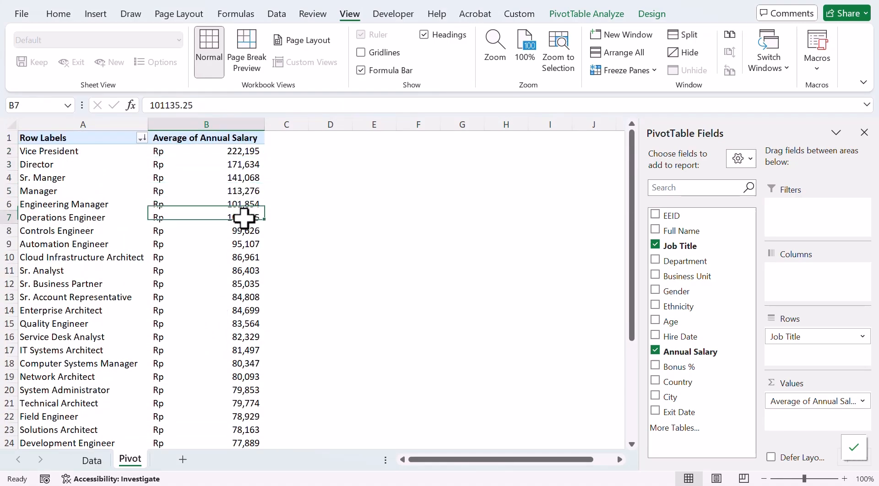
click(231, 152)
scroll(245, 307, down, 3)
scroll(243, 303, up, 3)
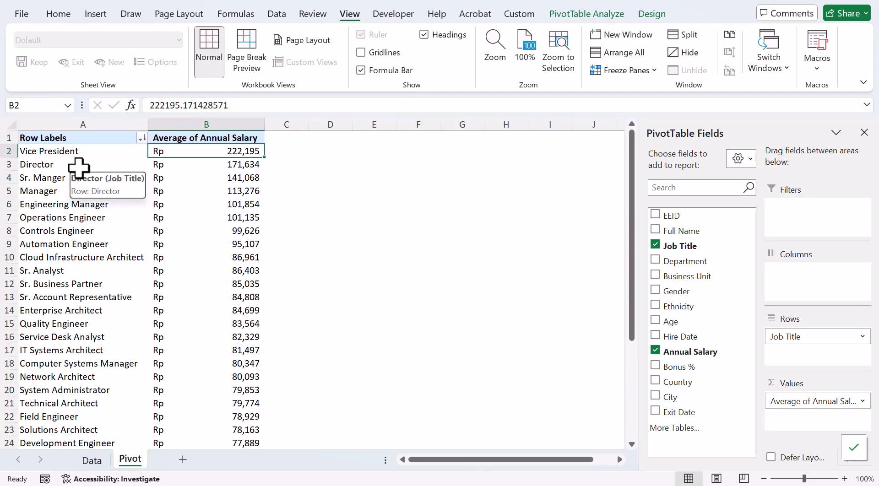
Step: Check the Gender column on the Data worksheet and add the Gender field to the PivotTable's columns
click(92, 459)
click(570, 271)
drag(619, 460, 596, 412)
click(388, 146)
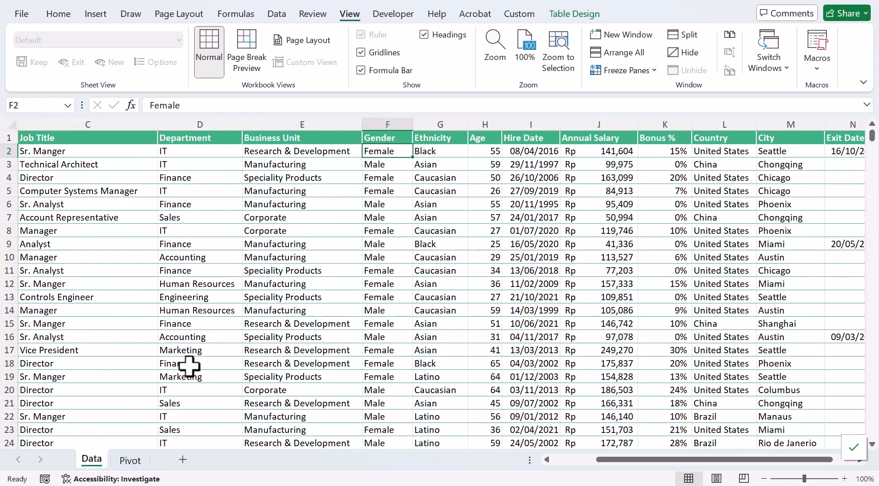
click(130, 460)
click(201, 188)
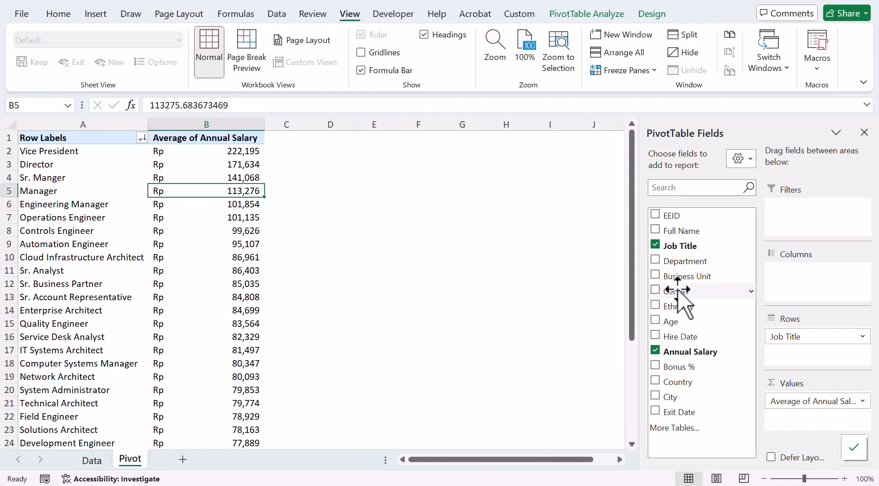
drag(679, 291, 806, 274)
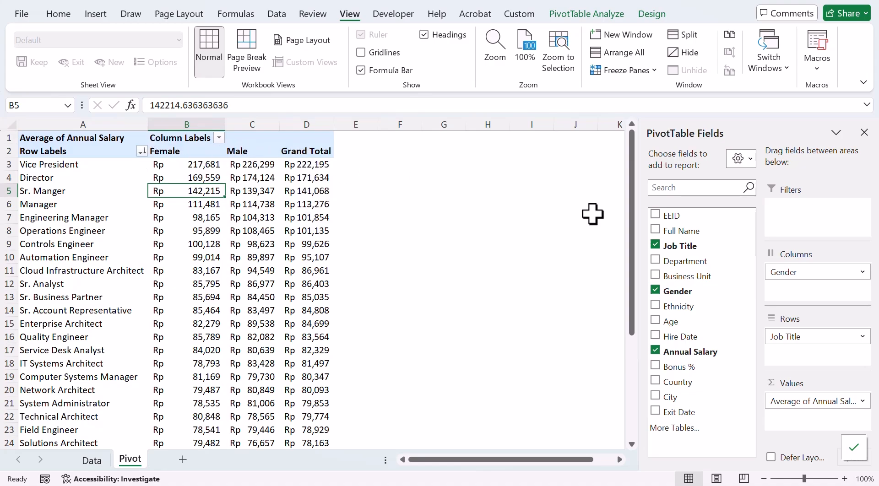
Step: Try the PivotTable with Gender as rows and Job Title as columns, and restore the original layout
mouse_move(798, 338)
mouse_down()
mouse_move(805, 281)
mouse_move(814, 338)
mouse_up()
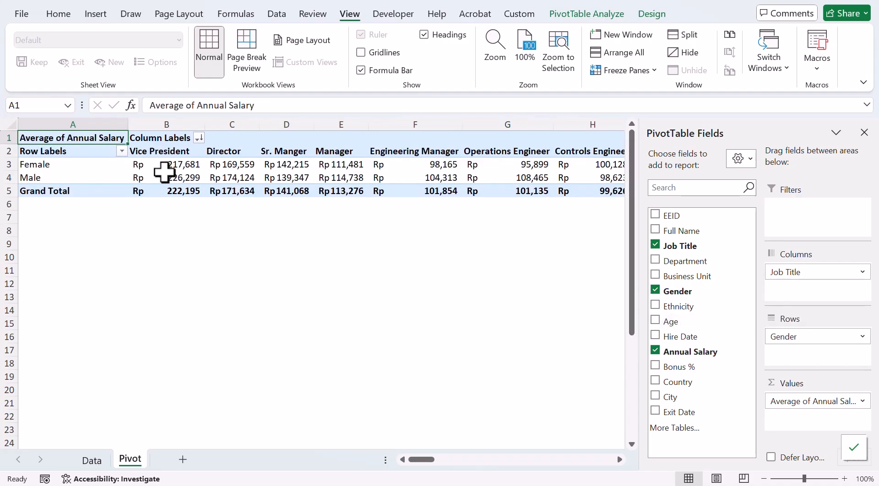
drag(817, 337, 830, 297)
drag(803, 303, 806, 341)
Step: Compare the Female and Male average salaries by job title in the PivotTable
click(257, 271)
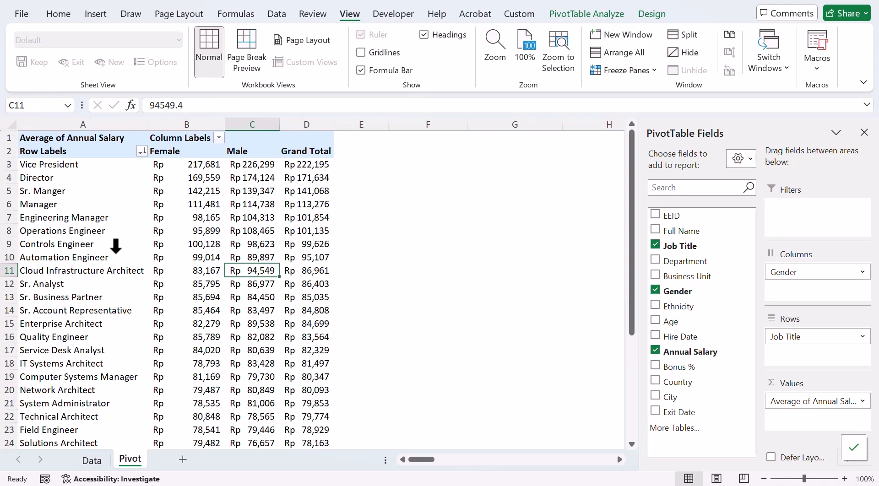
click(197, 192)
click(211, 165)
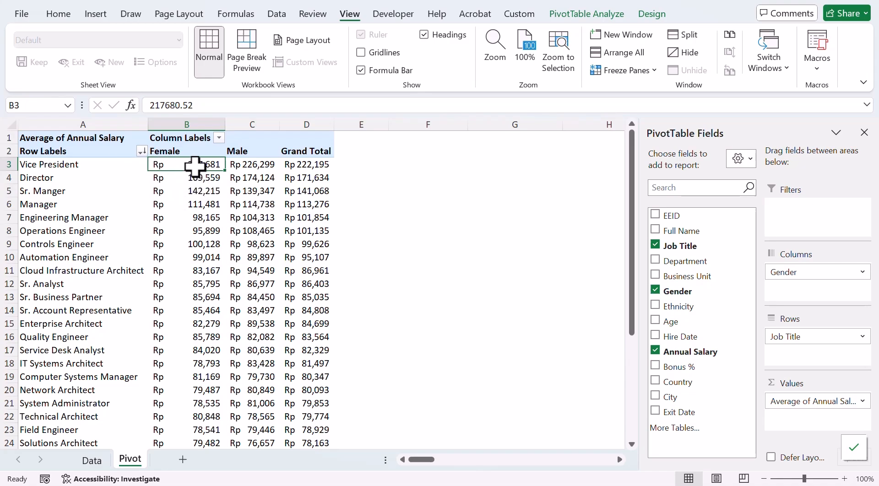
click(253, 167)
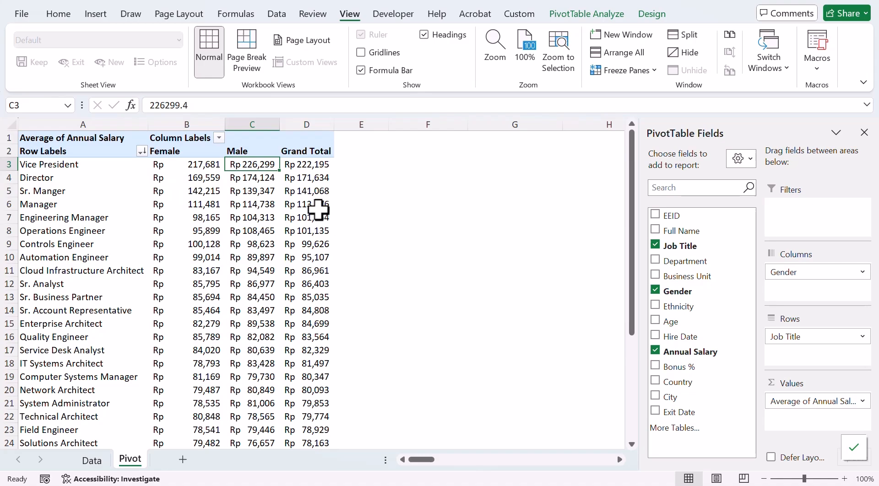
click(215, 151)
right_click(171, 150)
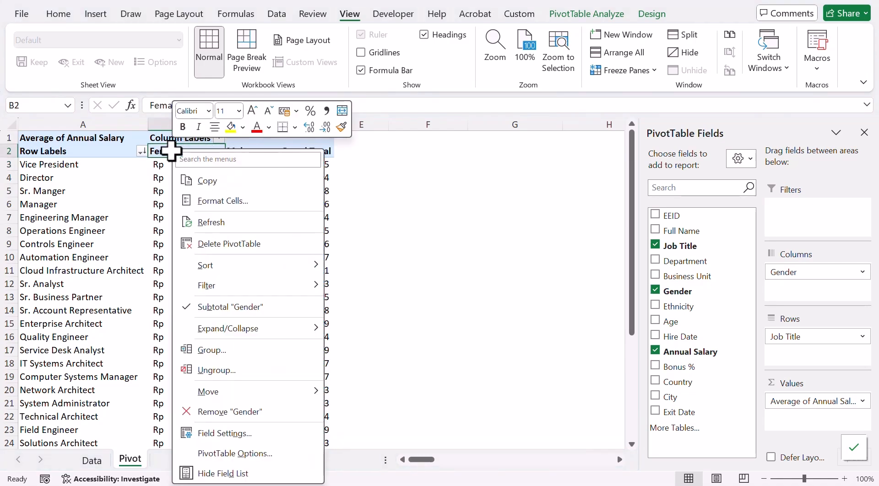
mouse_move(311, 268)
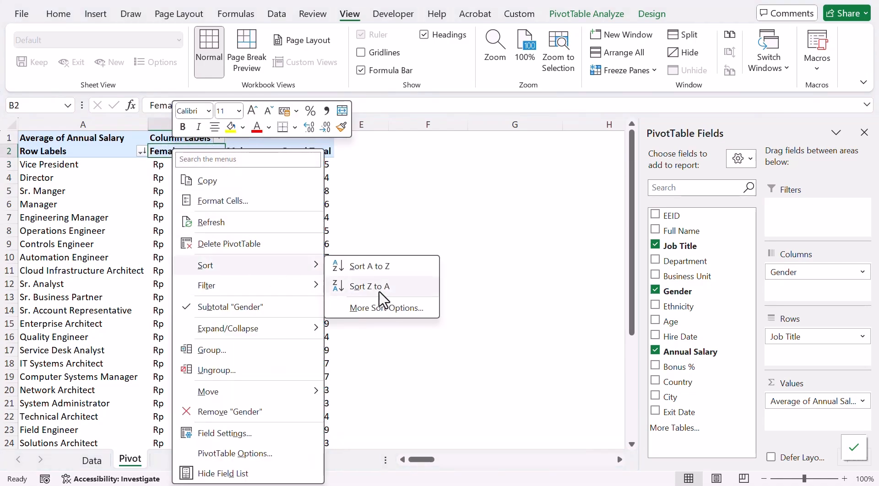
click(154, 166)
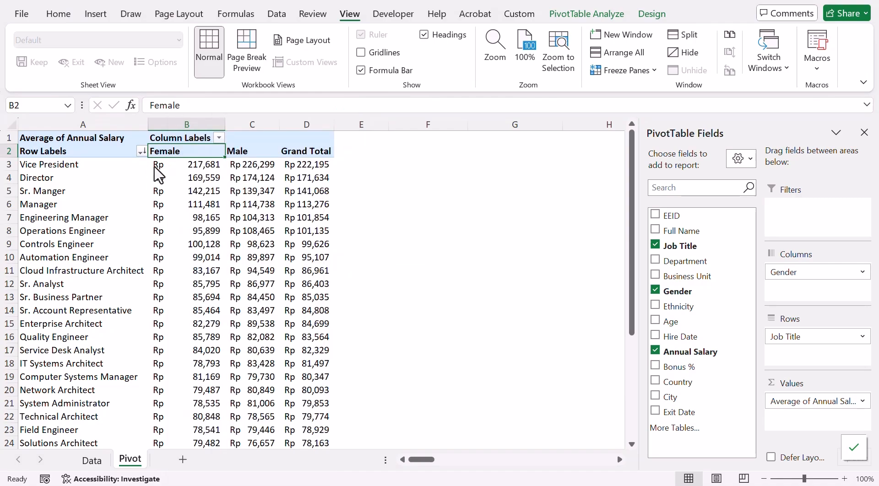
Step: Sort the PivotTable's Gender column labels from Z to A so that Male comes before Female
click(236, 151)
click(189, 154)
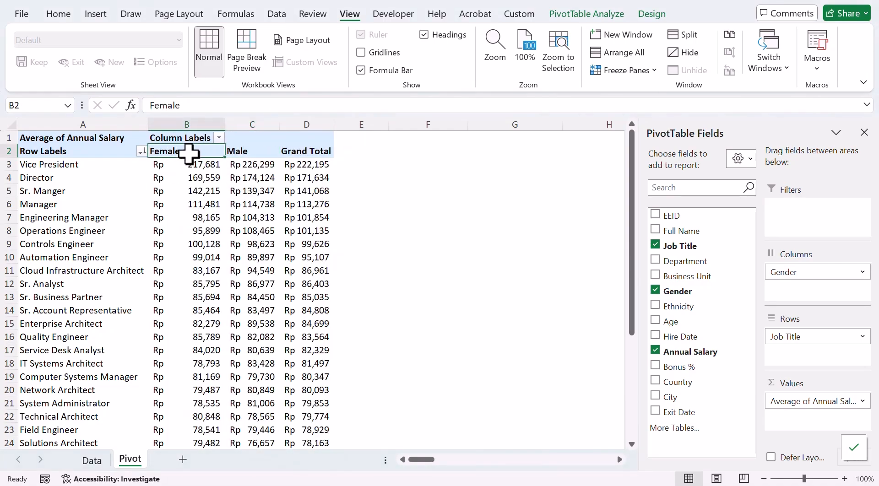
right_click(189, 154)
mouse_move(284, 267)
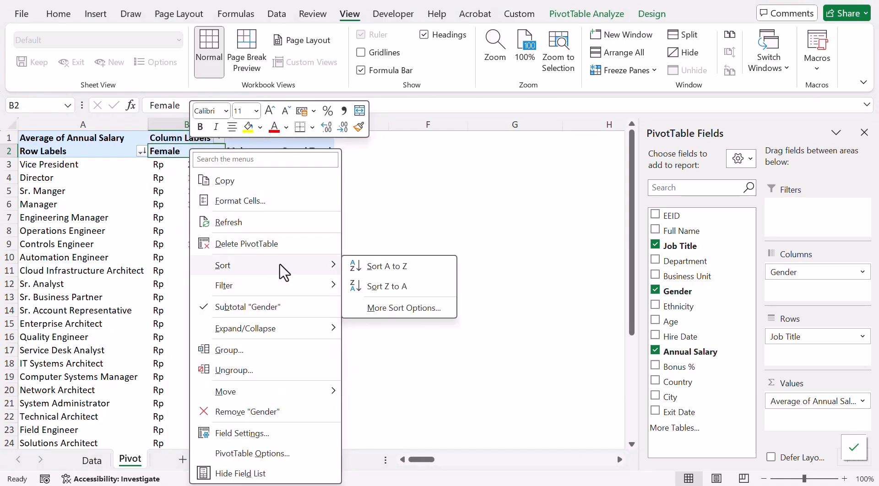
click(393, 293)
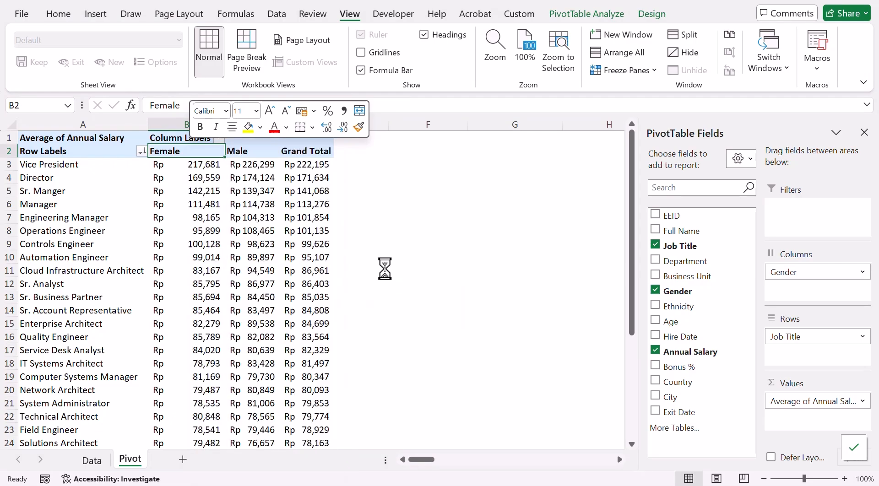
right_click(215, 148)
mouse_move(306, 268)
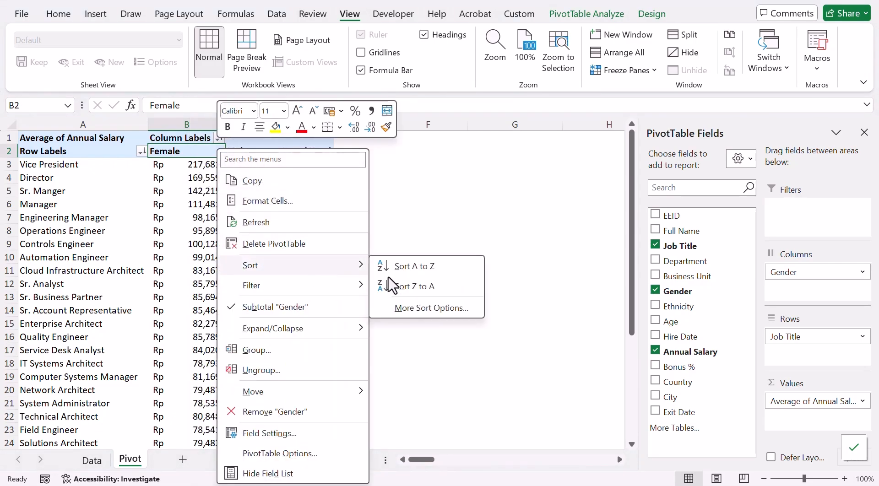
click(381, 285)
drag(242, 205, 250, 191)
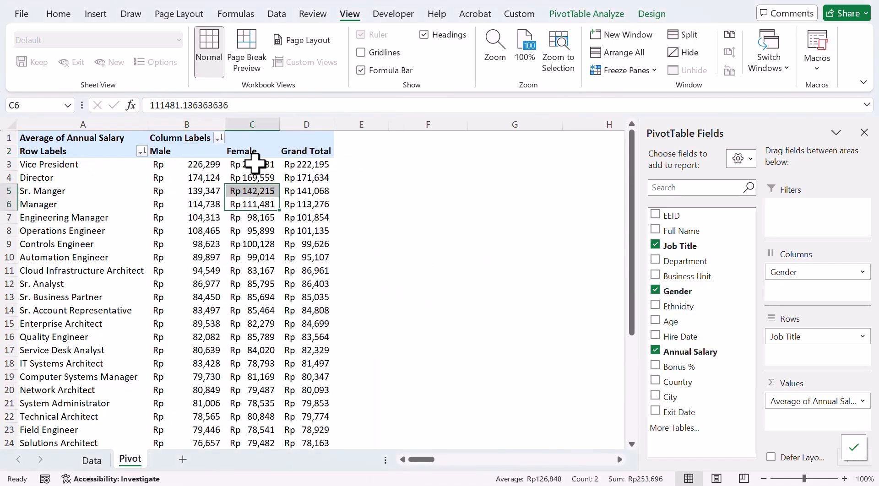
click(193, 146)
click(239, 152)
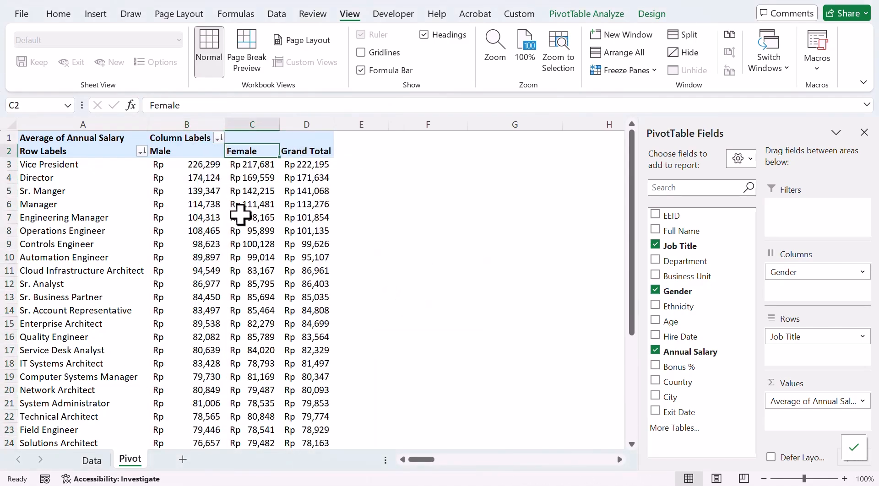
Step: Set the PivotTable's Annual Salary value field to be summarized by Sum and review the Male and Female totals
click(221, 187)
click(221, 165)
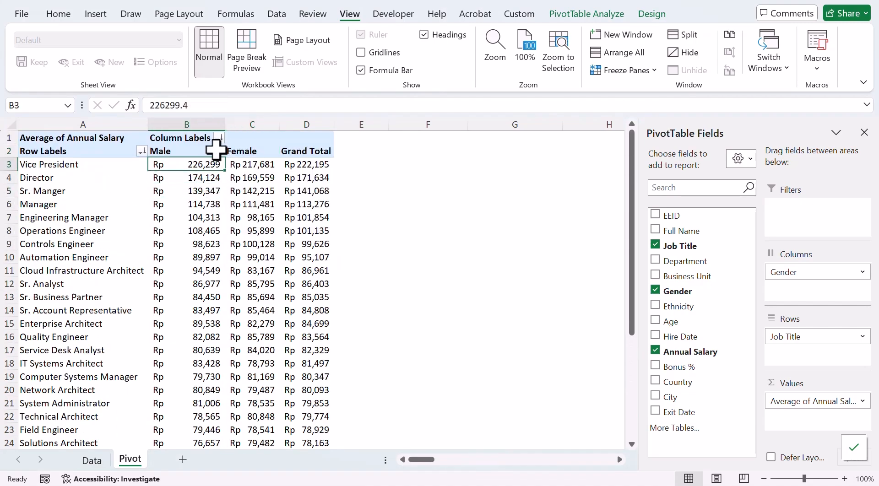
click(808, 402)
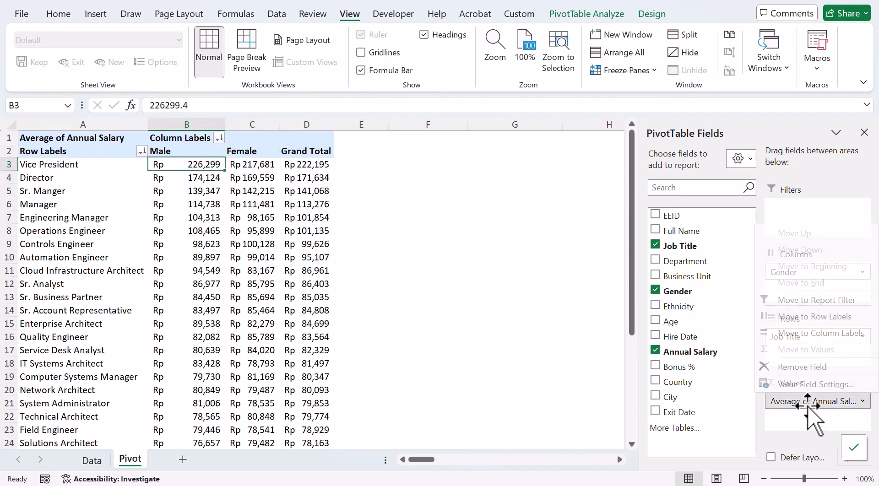
click(765, 384)
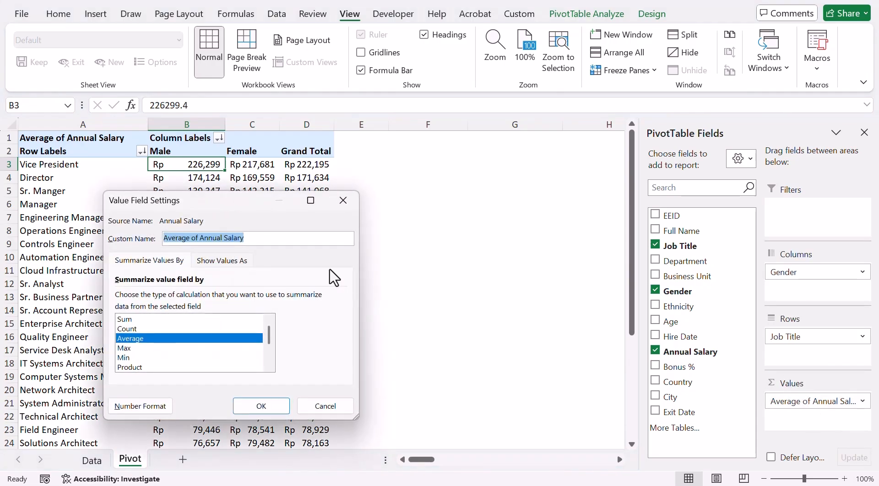
click(137, 319)
click(261, 406)
click(210, 209)
click(137, 169)
click(188, 177)
click(251, 168)
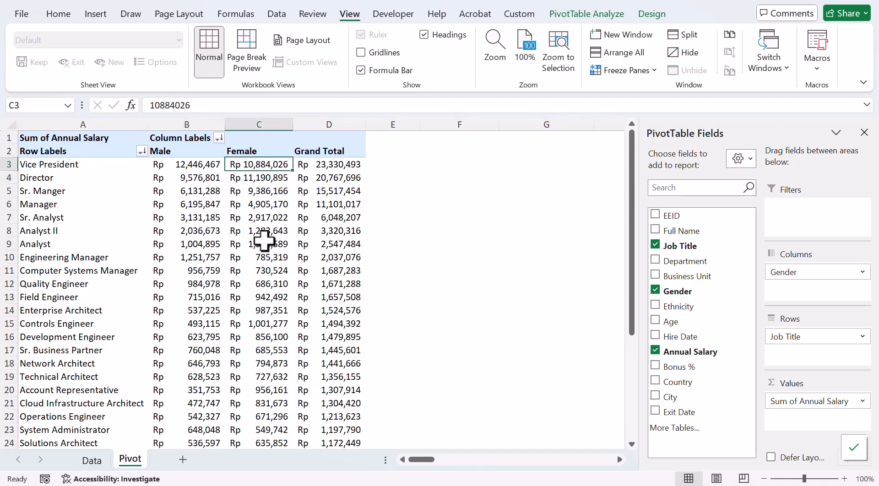
mouse_move(264, 239)
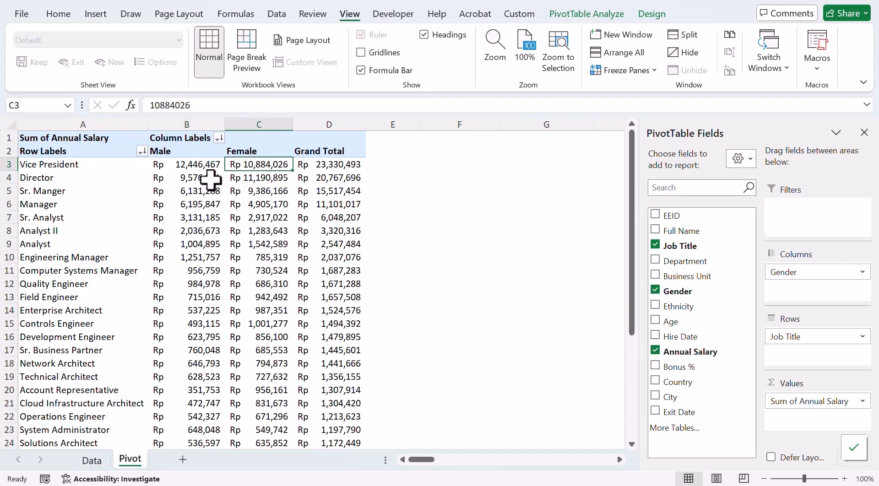
Step: Set the PivotTable's Annual Salary value field to be summarized by Count
mouse_move(202, 175)
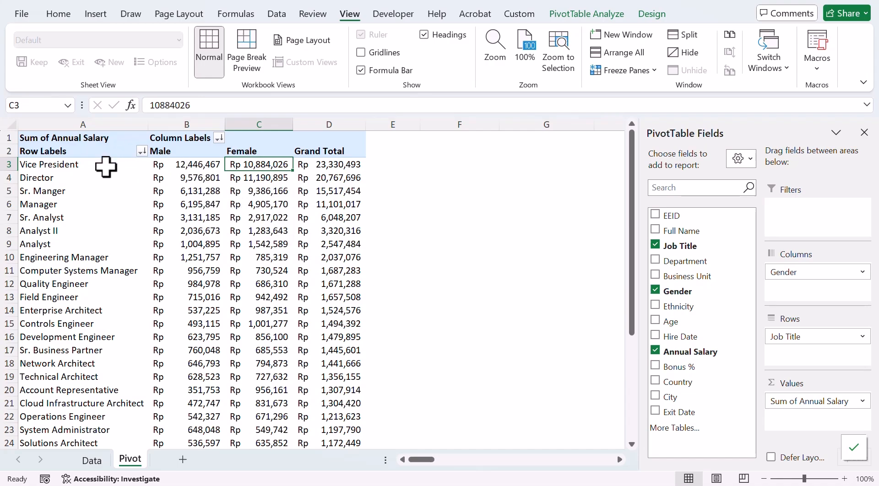
mouse_move(105, 166)
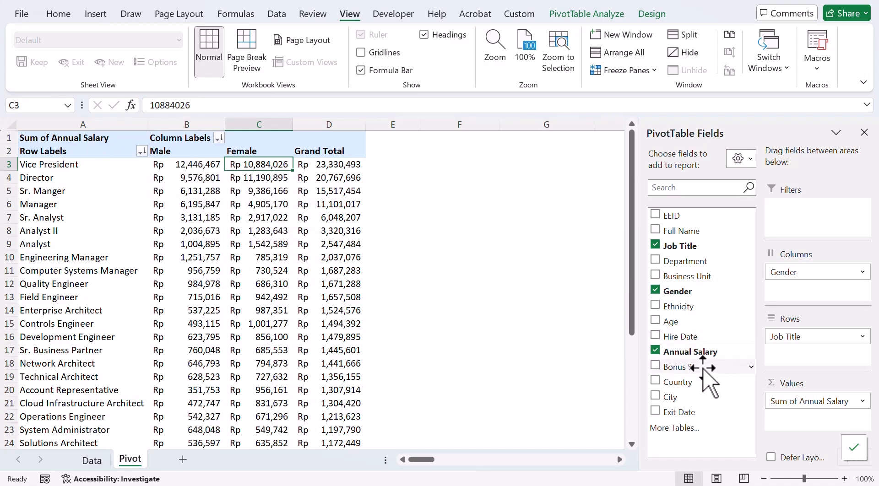
click(810, 401)
click(770, 385)
click(137, 329)
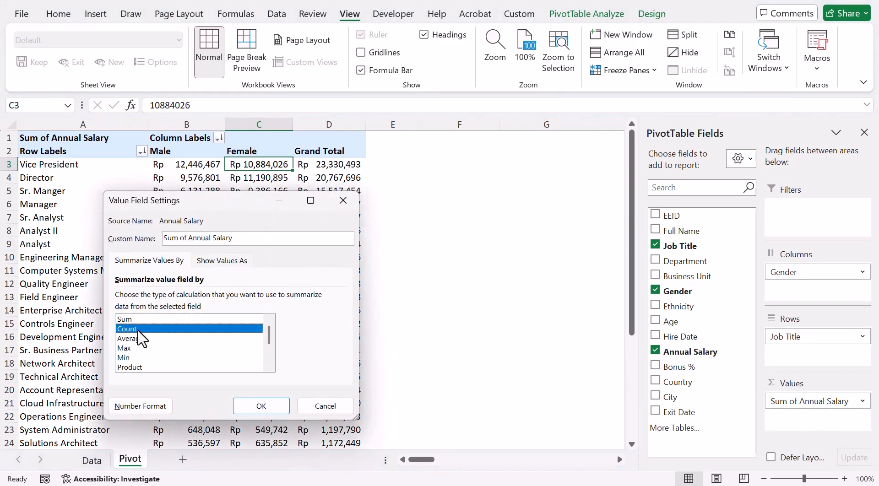
click(265, 404)
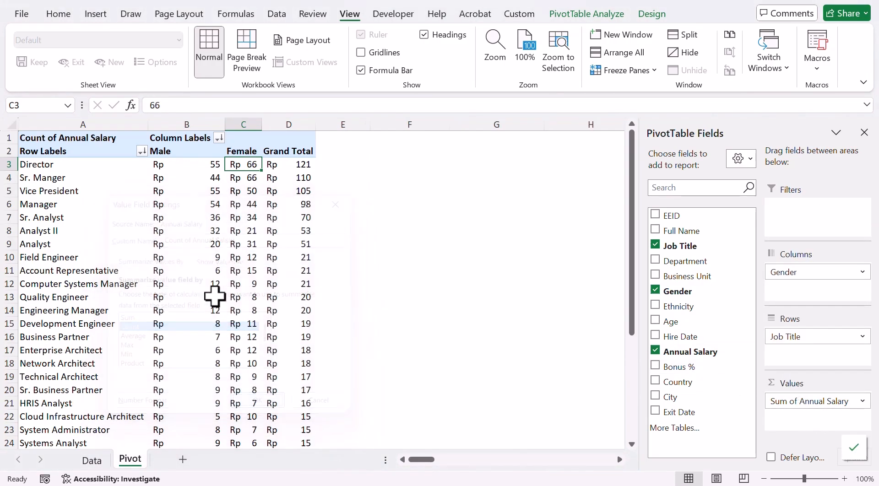
Step: Format the PivotTable's Male, Female and Grand Total columns as Number without decimals
click(213, 191)
drag(183, 124, 279, 139)
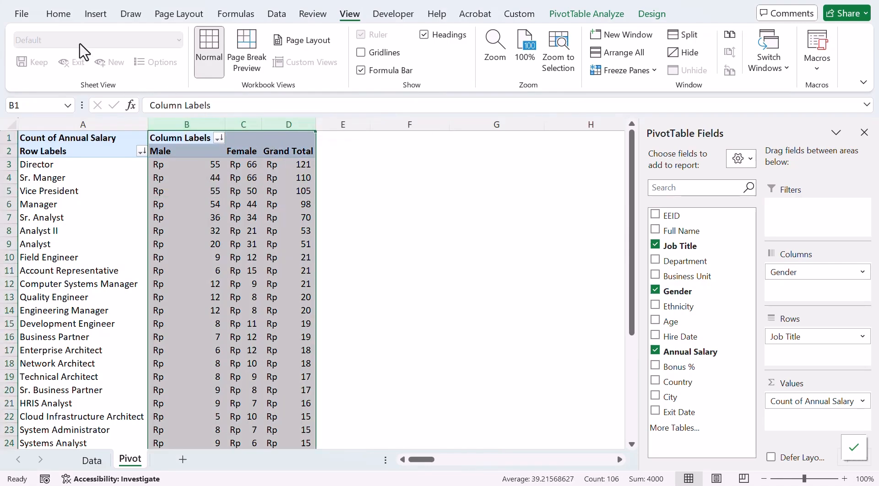
click(58, 14)
click(342, 34)
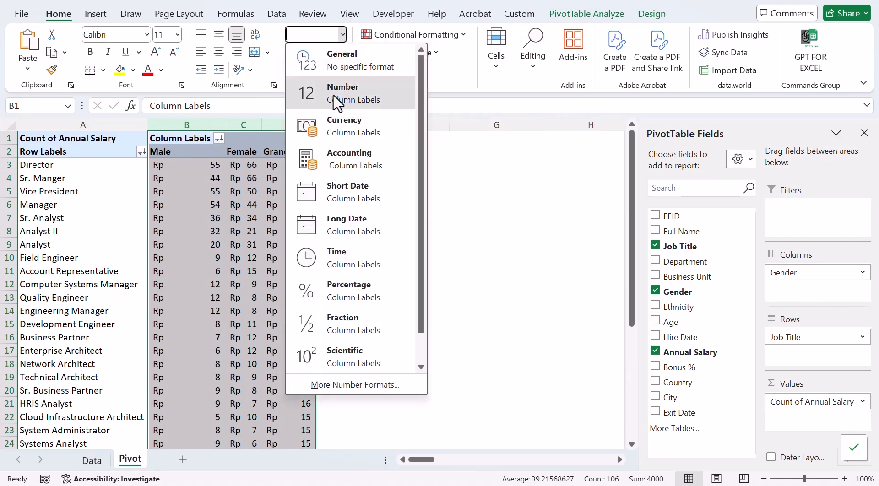
click(334, 96)
click(314, 74)
click(313, 74)
click(279, 190)
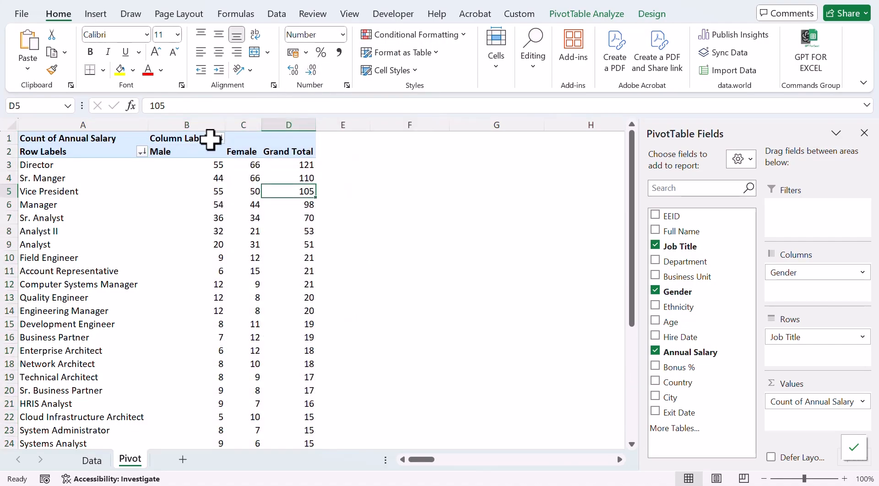
Step: Review the Male and Female employee counts by job title, starting with Director
drag(196, 123, 242, 120)
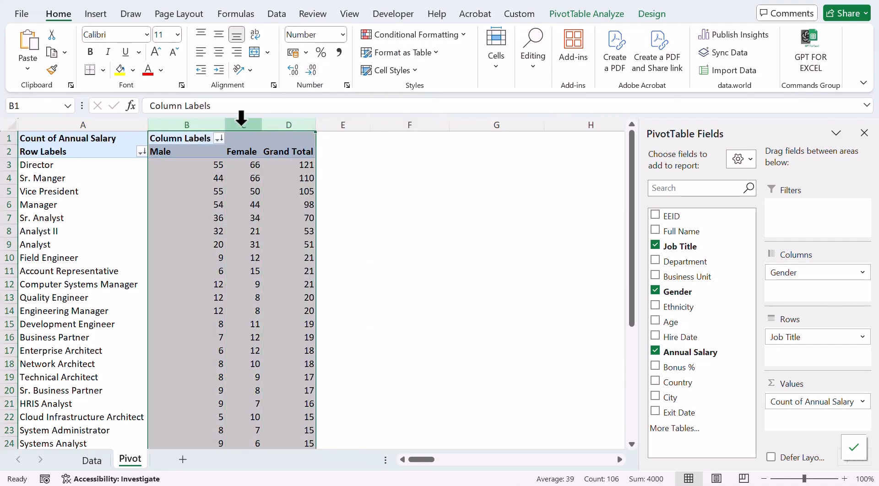
click(237, 163)
click(196, 169)
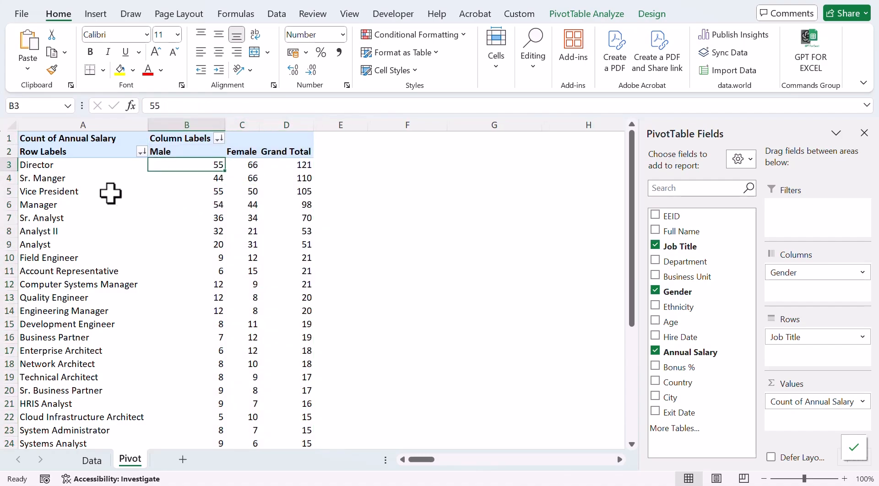
click(71, 165)
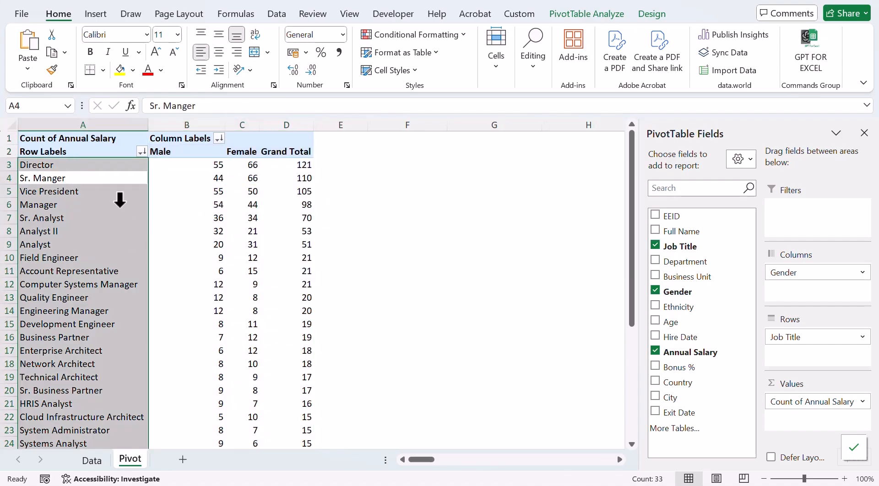
click(200, 168)
click(243, 165)
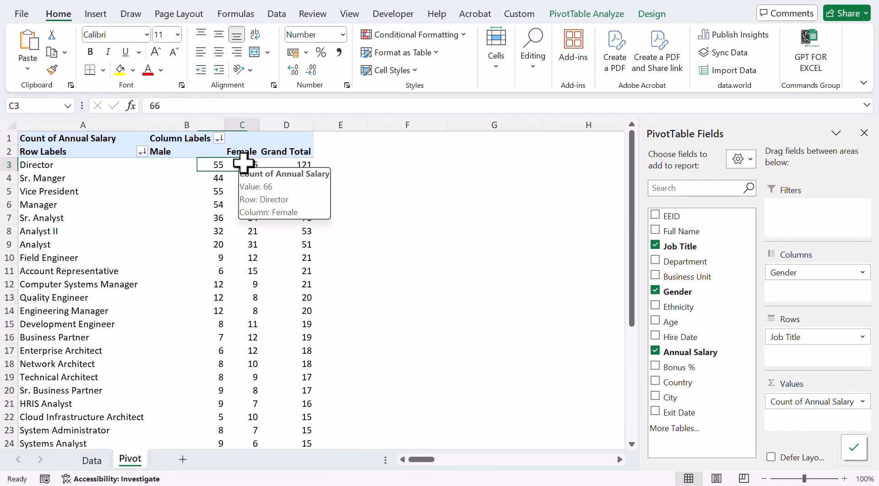
mouse_move(251, 218)
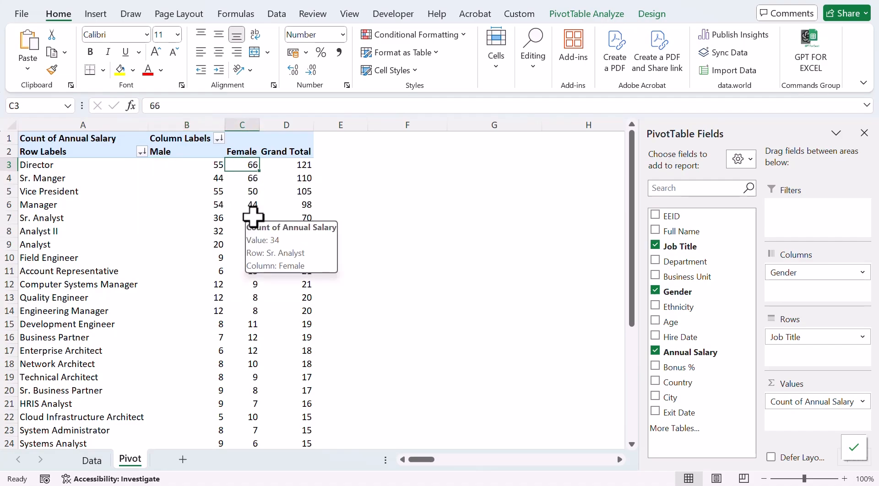
Step: Copy the PivotTable in columns A to D to column F and narrow the empty column E between the two tables
drag(59, 123, 287, 124)
key(ctrl+c)
click(403, 124)
key(ctrl+v)
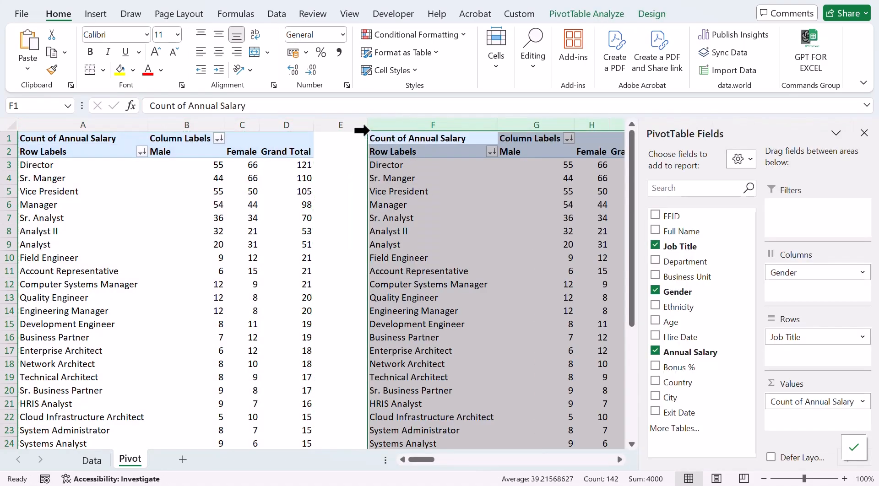
drag(363, 124, 333, 125)
drag(359, 193, 456, 210)
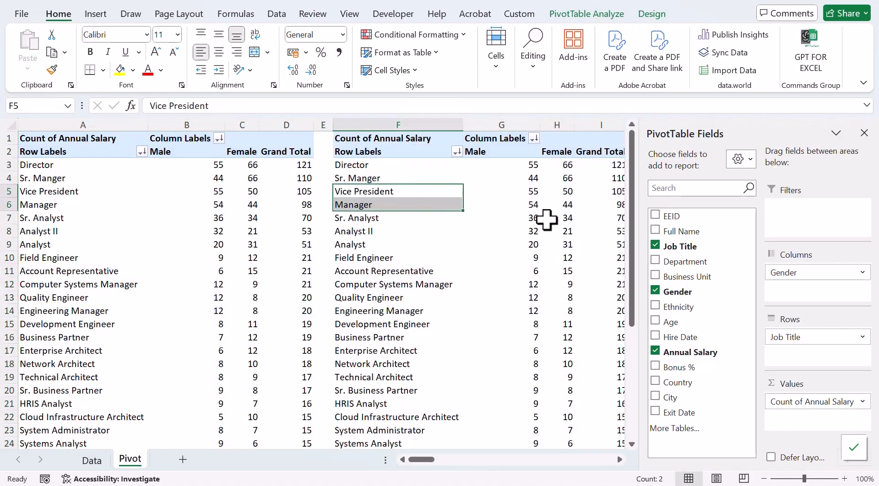
click(526, 217)
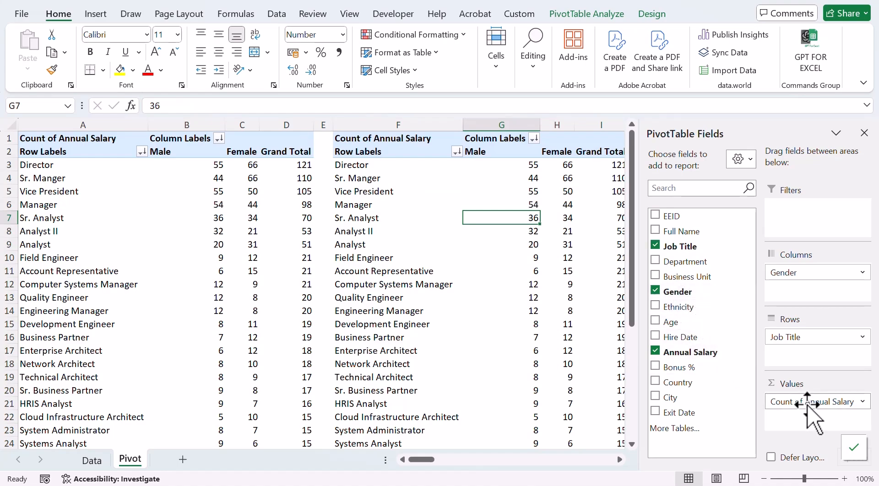
Step: Set the copied PivotTable's Annual Salary value field to be summarized by Sum
click(519, 270)
click(839, 403)
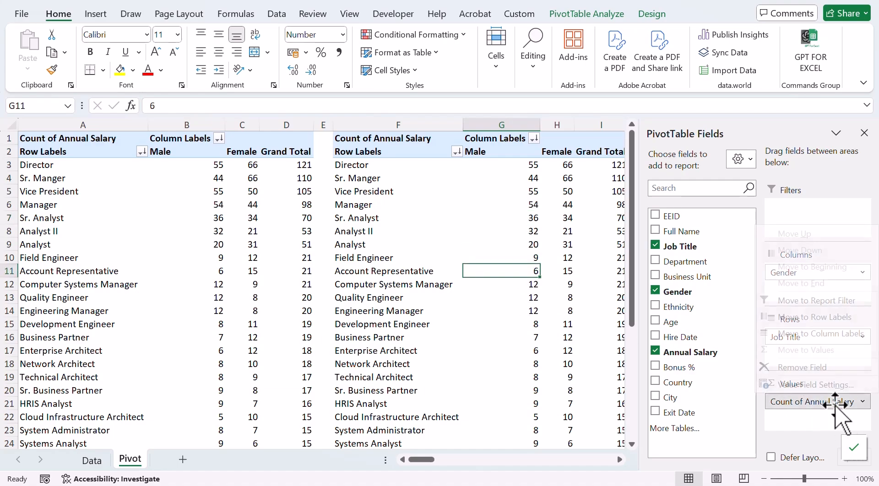
click(816, 384)
click(137, 319)
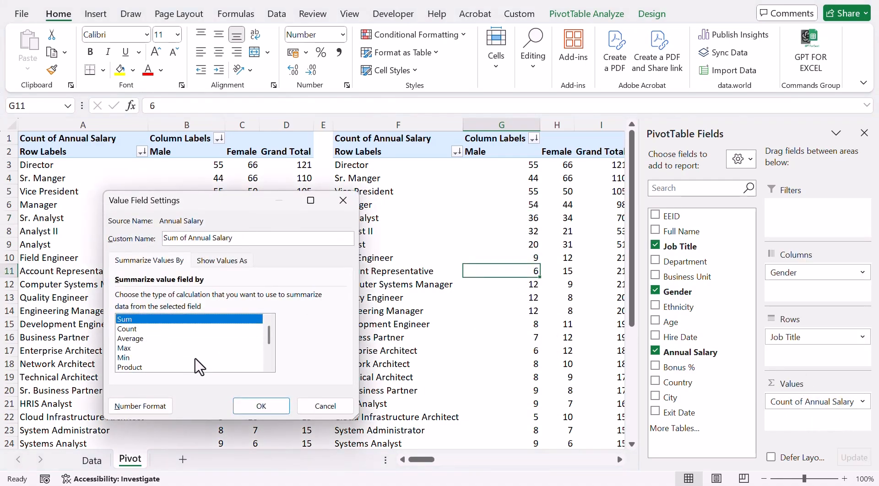
click(260, 408)
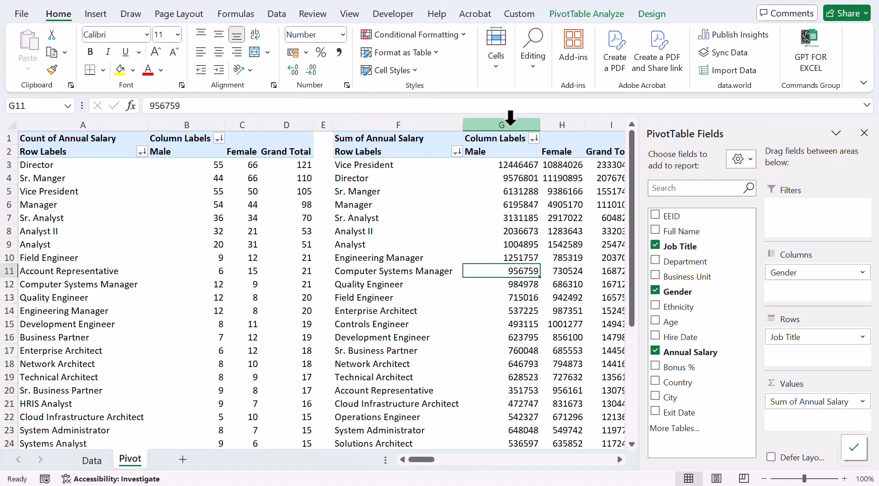
Step: Format the copied PivotTable's value columns as Accounting in rupiah (Rp) without decimals
drag(508, 123, 611, 134)
click(305, 52)
click(333, 73)
click(311, 71)
click(311, 70)
click(503, 164)
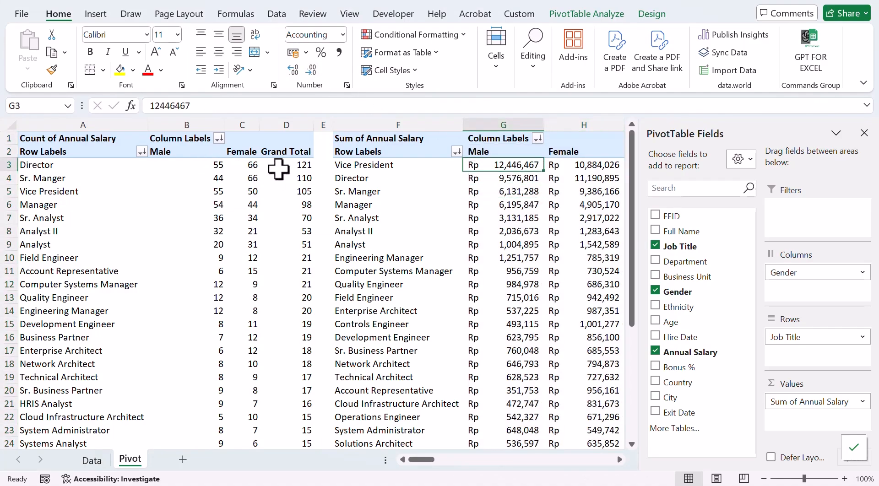
Step: Compare the Male and Female employee counts in the first PivotTable with the salary sums in the second
click(222, 166)
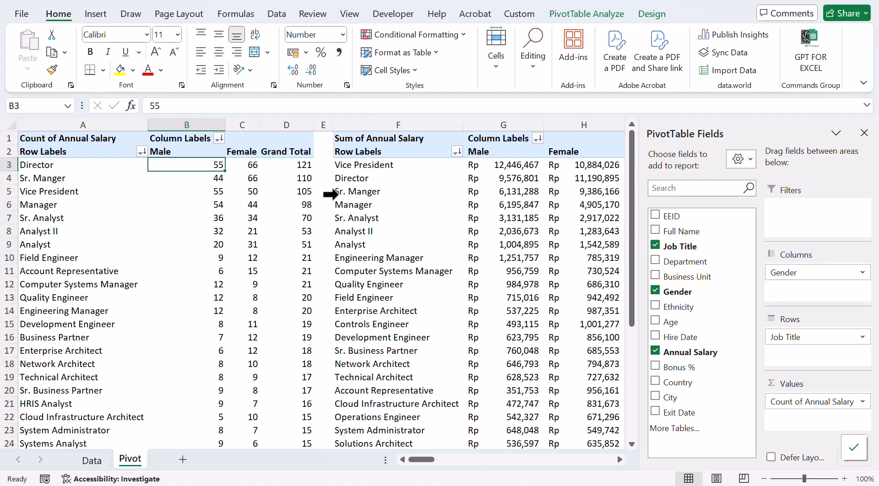
click(494, 193)
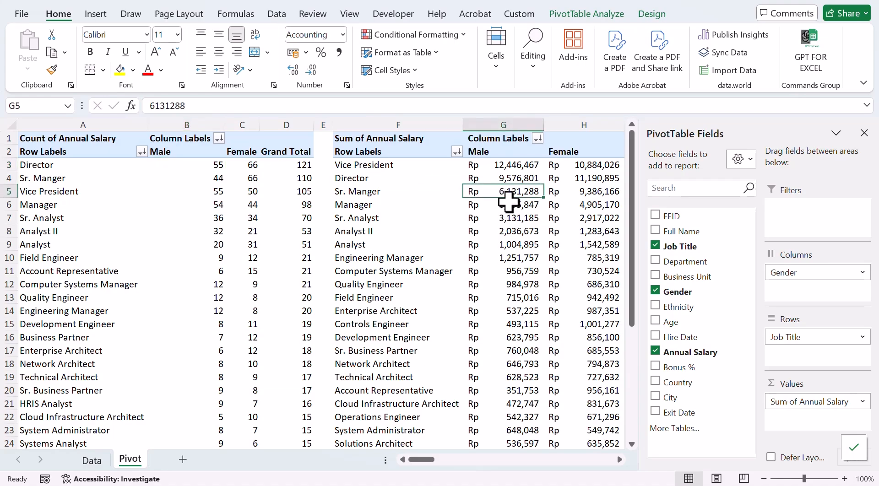
click(202, 191)
click(21, 193)
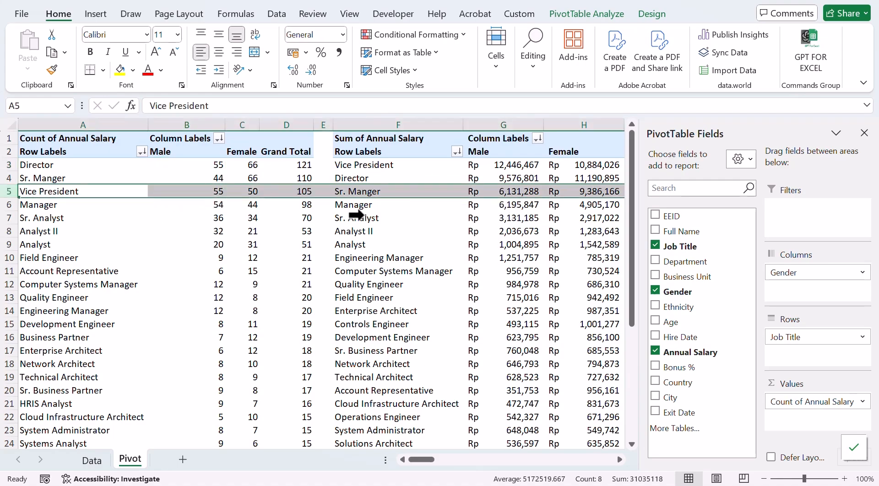
click(494, 192)
click(569, 192)
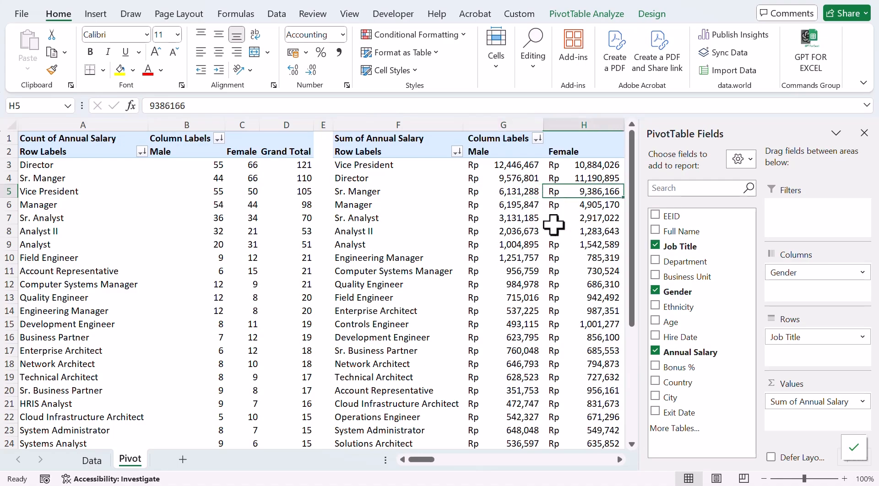
click(244, 190)
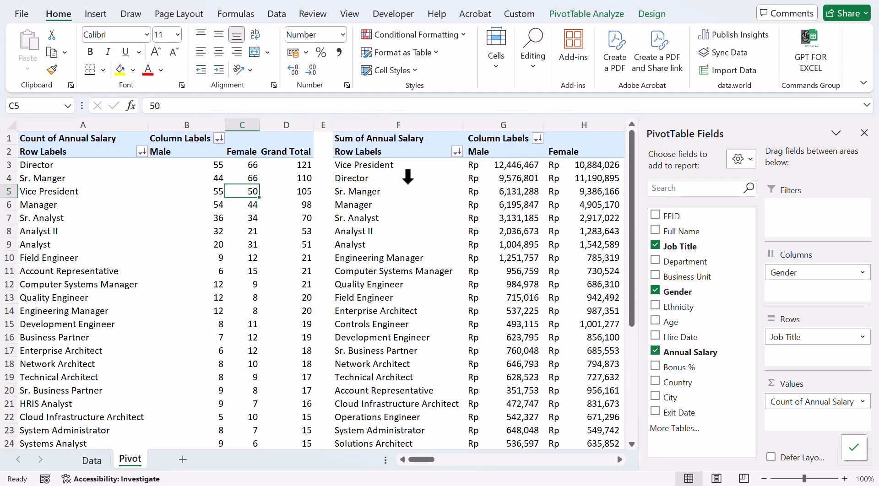
click(473, 191)
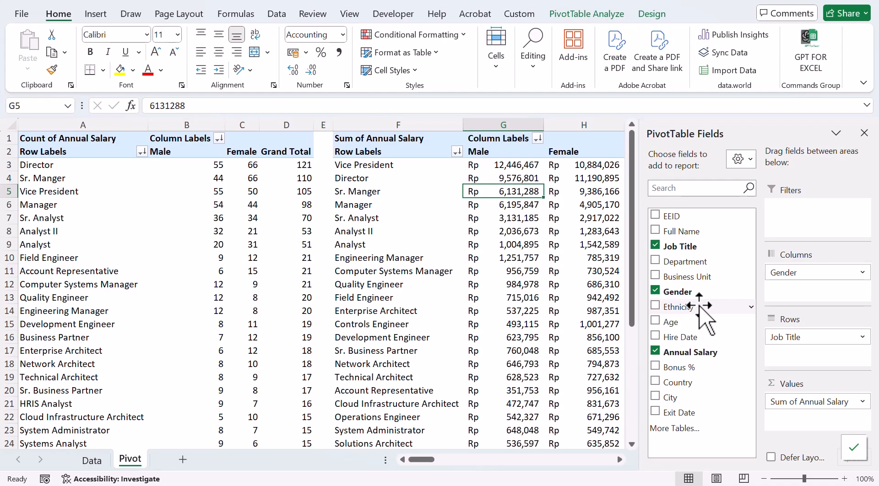
Step: Clear all fields from the copied PivotTable and delete its columns from the worksheet
click(661, 350)
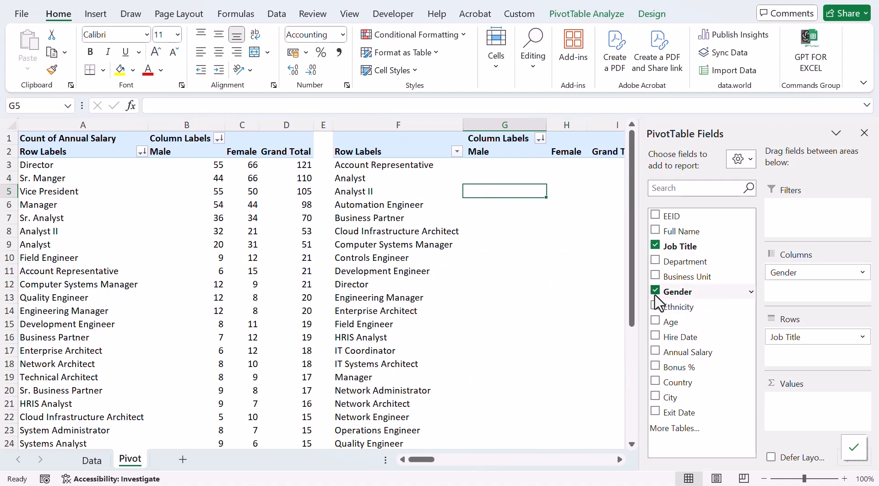
click(656, 290)
click(656, 245)
drag(381, 120, 508, 124)
drag(401, 121, 581, 125)
right_click(577, 126)
click(617, 284)
Step: Replace the remaining PivotTable's fields with Business Unit as rows and Sum of Annual Salary as values
click(152, 221)
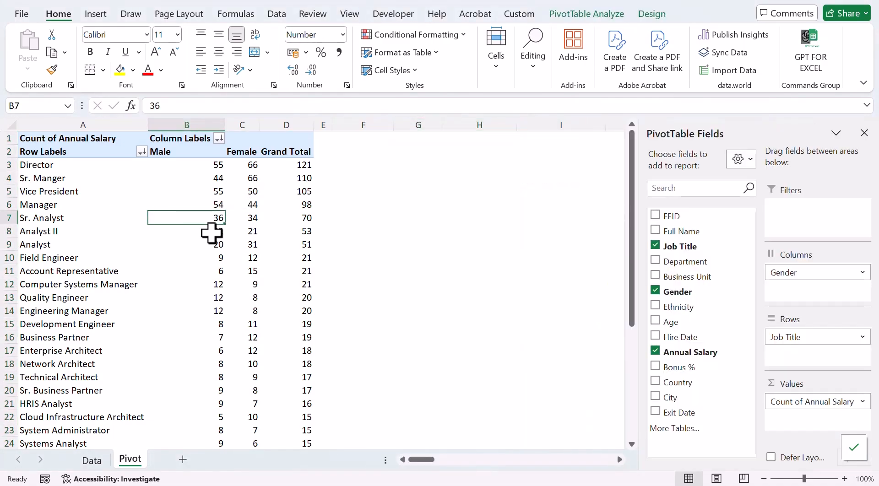
click(655, 246)
click(656, 292)
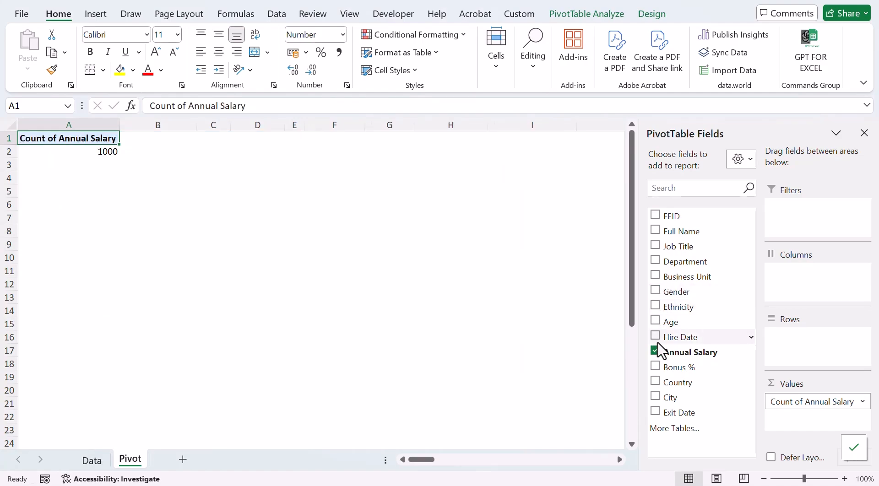
click(656, 351)
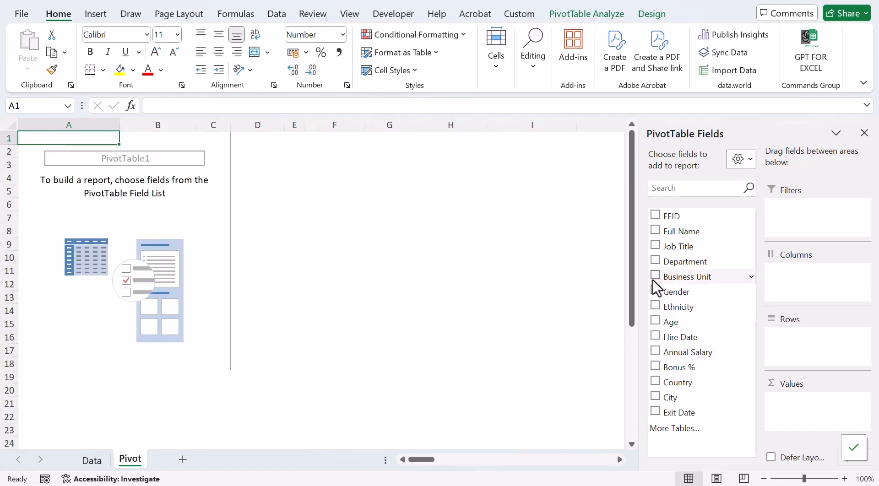
drag(658, 285, 797, 353)
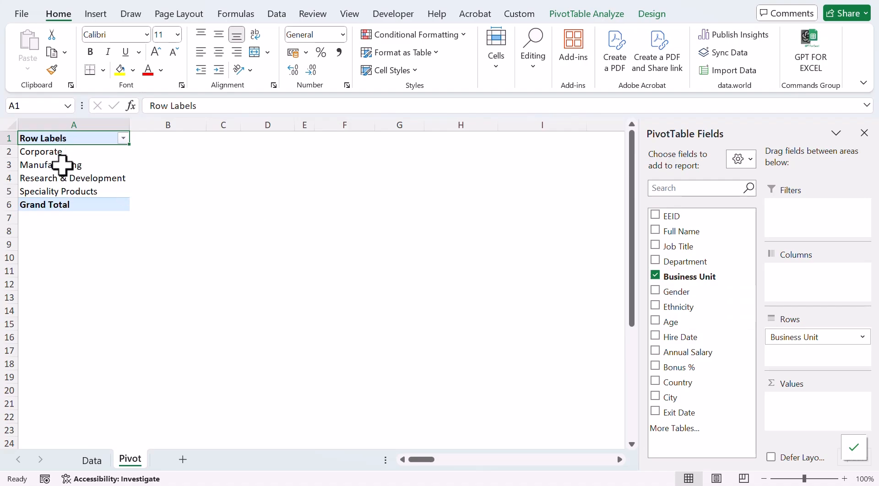
drag(705, 354, 822, 426)
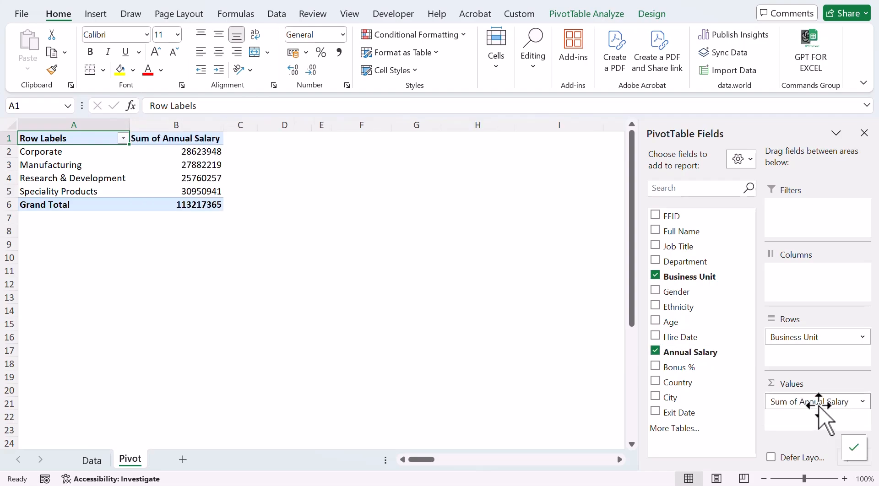
Step: Format the Sum of Annual Salary column as Accounting in rupiah (Rp) without decimals
click(176, 114)
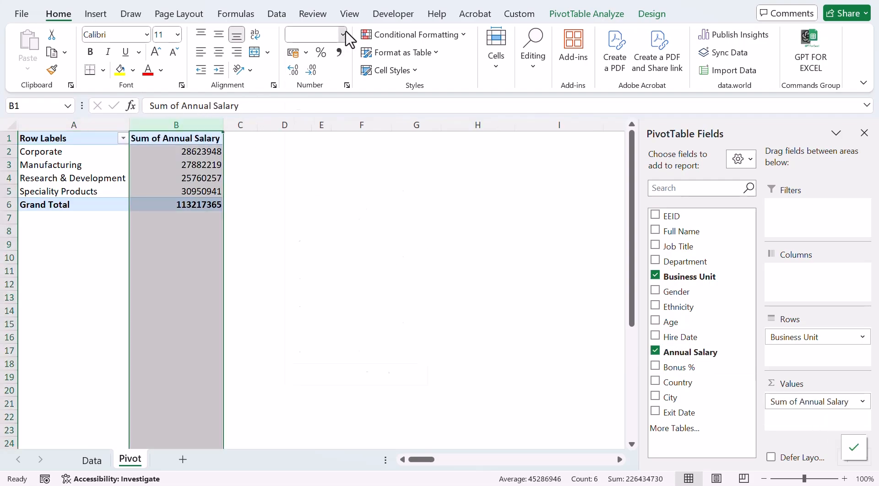
click(344, 35)
click(355, 155)
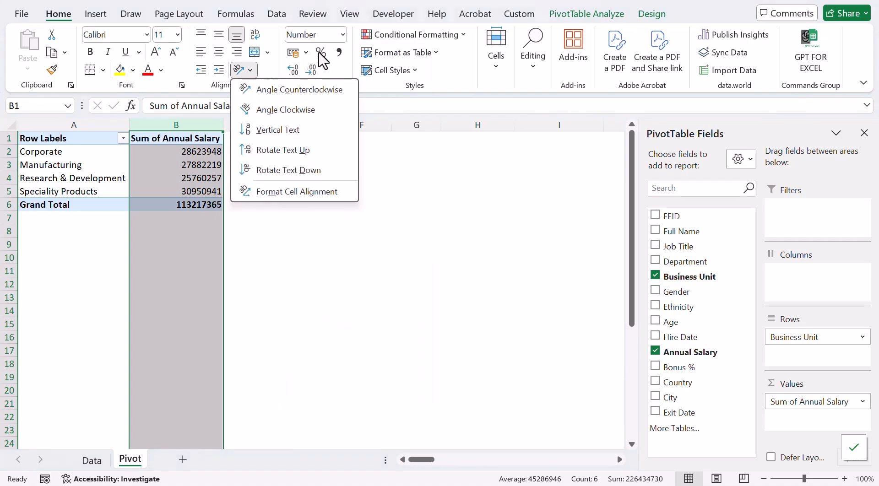
click(317, 75)
click(317, 75)
click(200, 165)
click(176, 148)
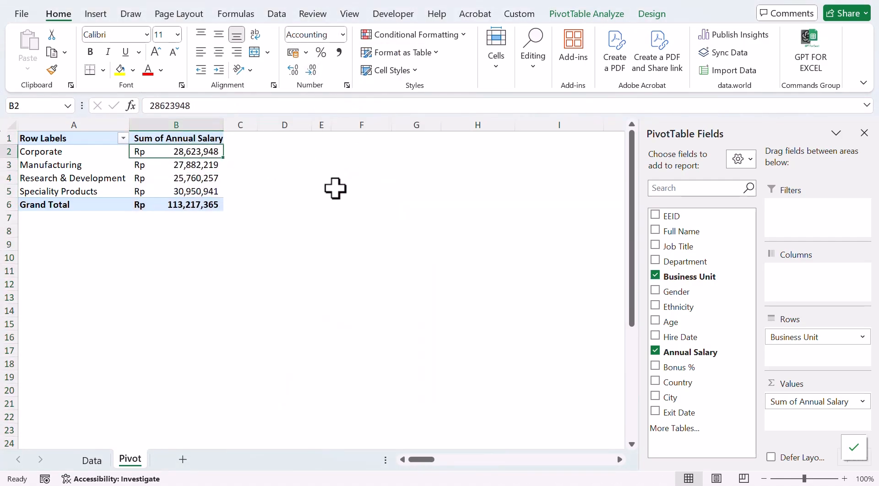
Step: Sort the business units by Sum of Annual Salary from largest to smallest
click(180, 165)
right_click(181, 166)
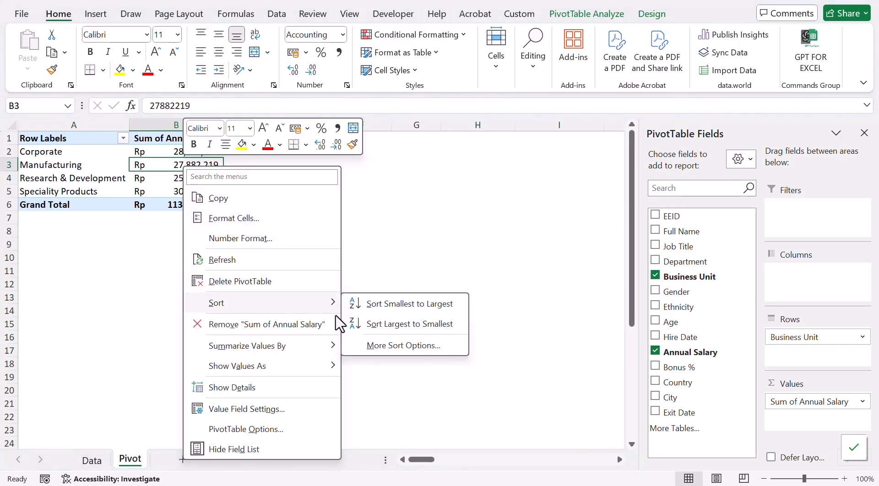
key(Escape)
click(89, 151)
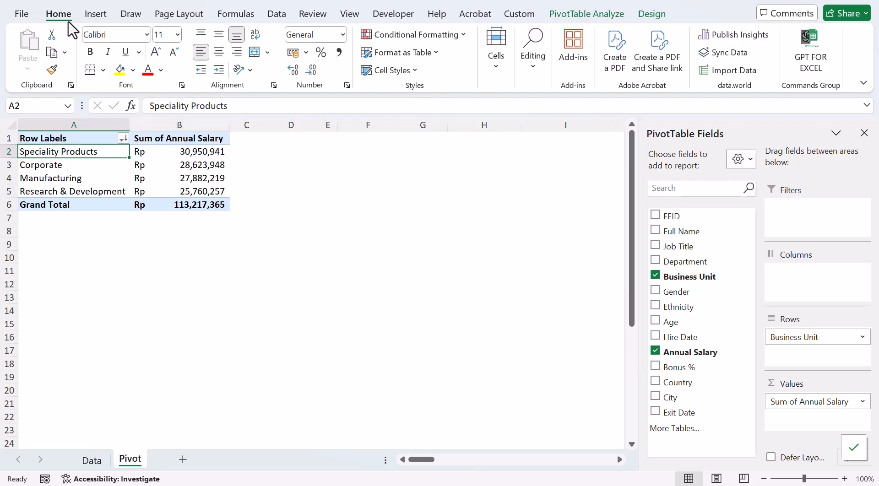
Step: Select the empty cell D6 beside the PivotTable as the starting point for an insertion
click(105, 16)
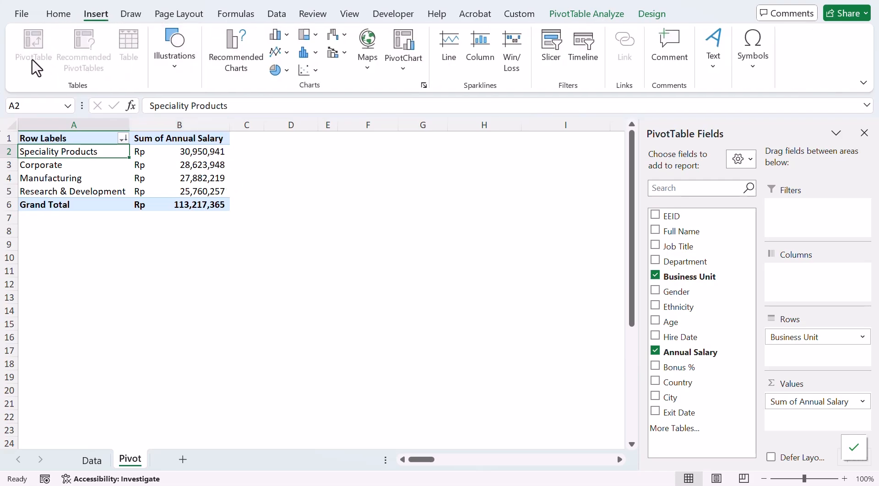
click(270, 203)
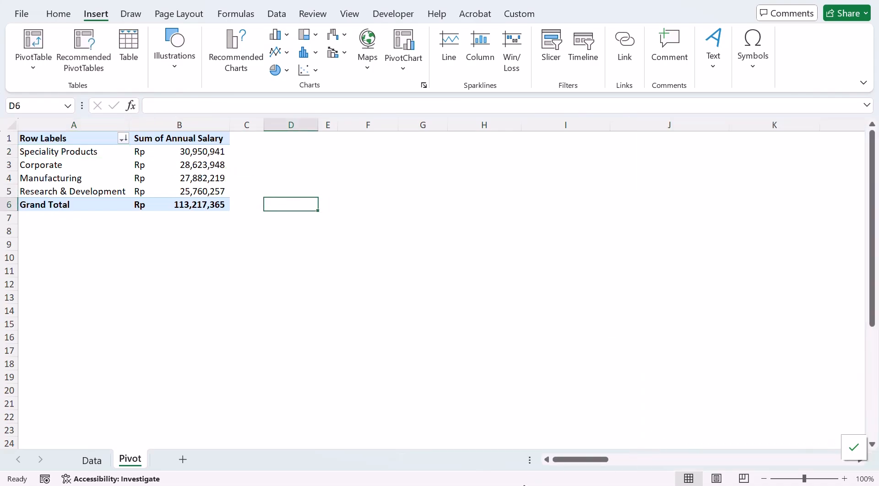